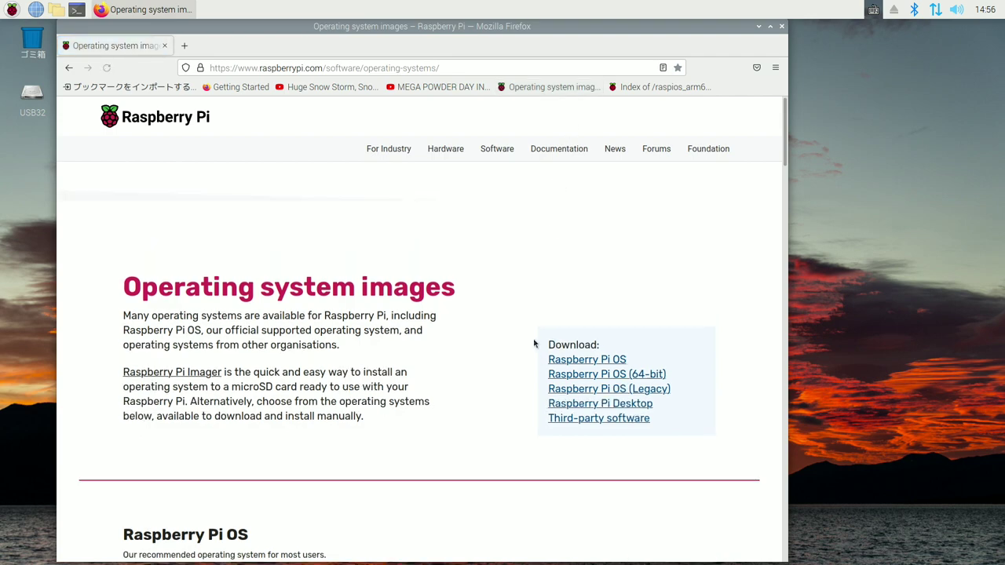
scroll(505, 434, "down", 10)
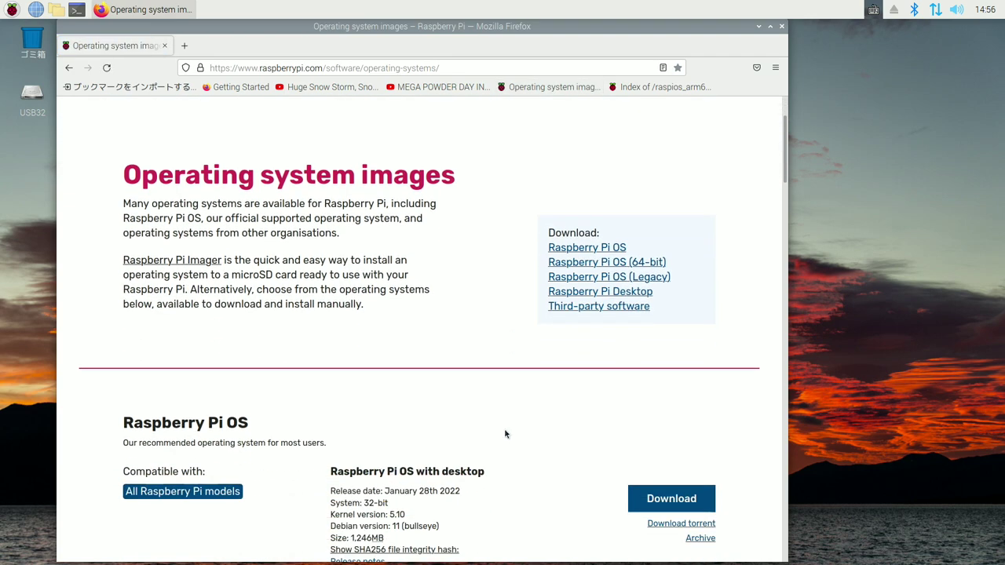
scroll(505, 434, "down", 6)
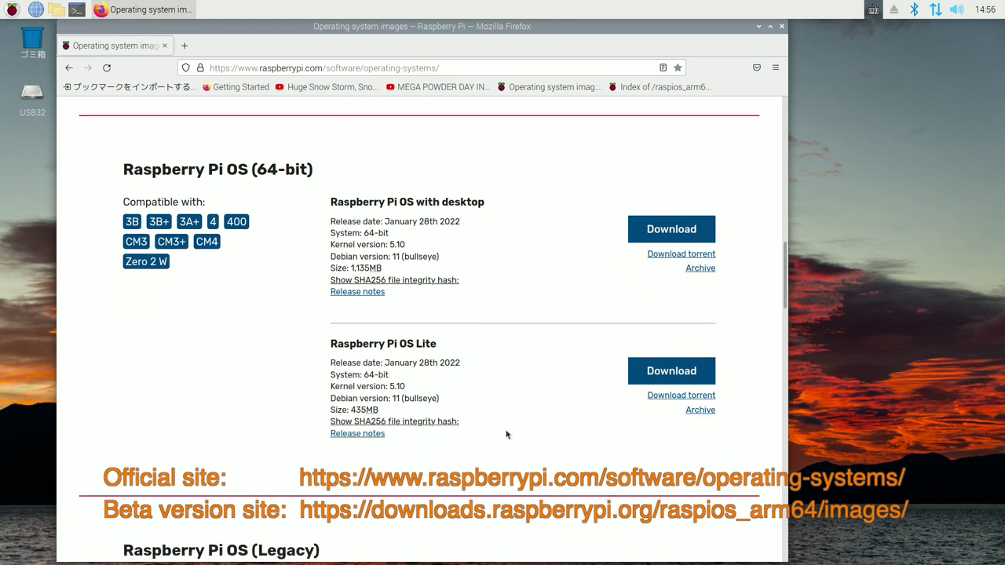
left_click(666, 86)
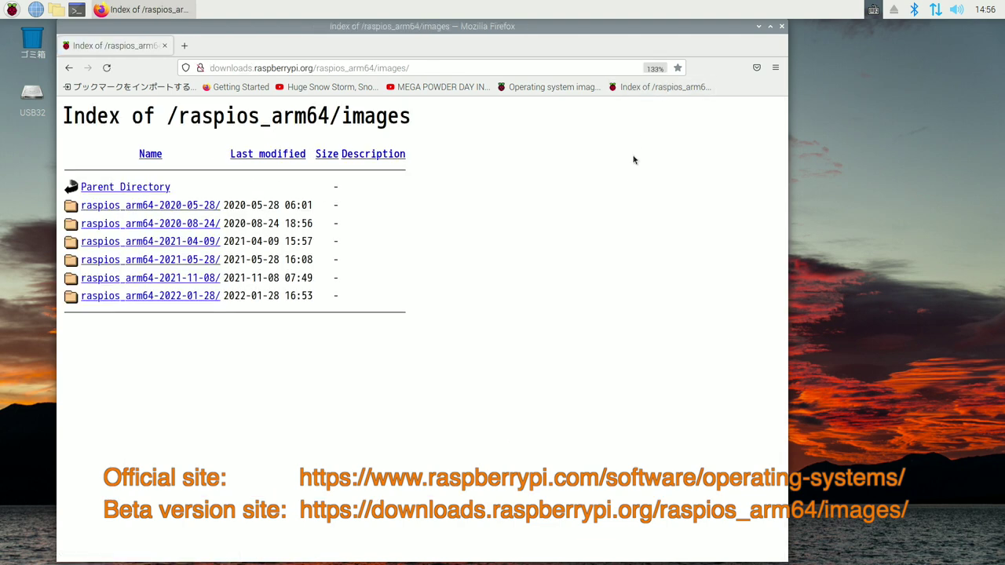
left_click(199, 292)
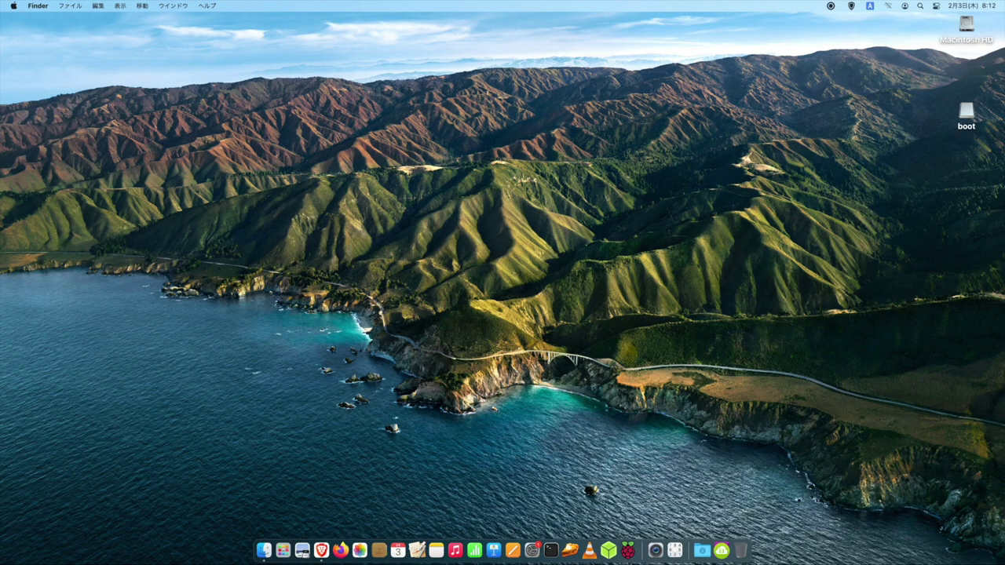
Step: Launch Raspberry Pi Imager and choose Raspberry Pi OS (64-bit) under Raspberry Pi OS (other)
left_click(629, 551)
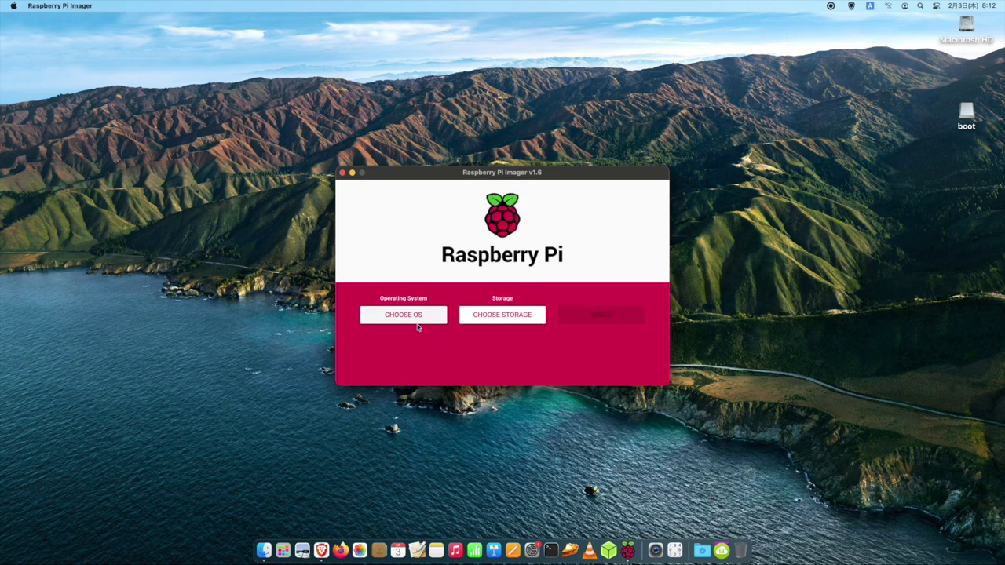
left_click(419, 316)
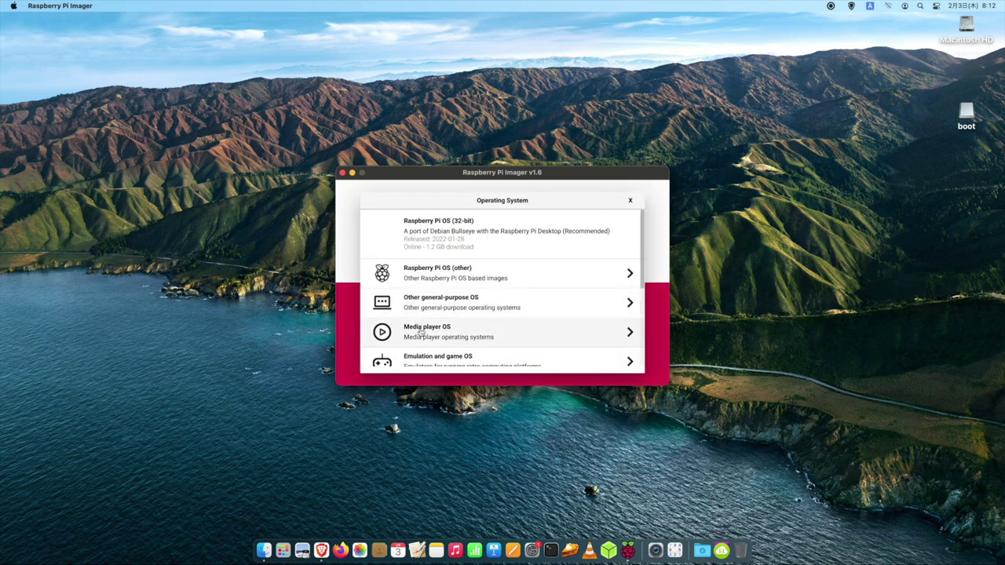
left_click(434, 280)
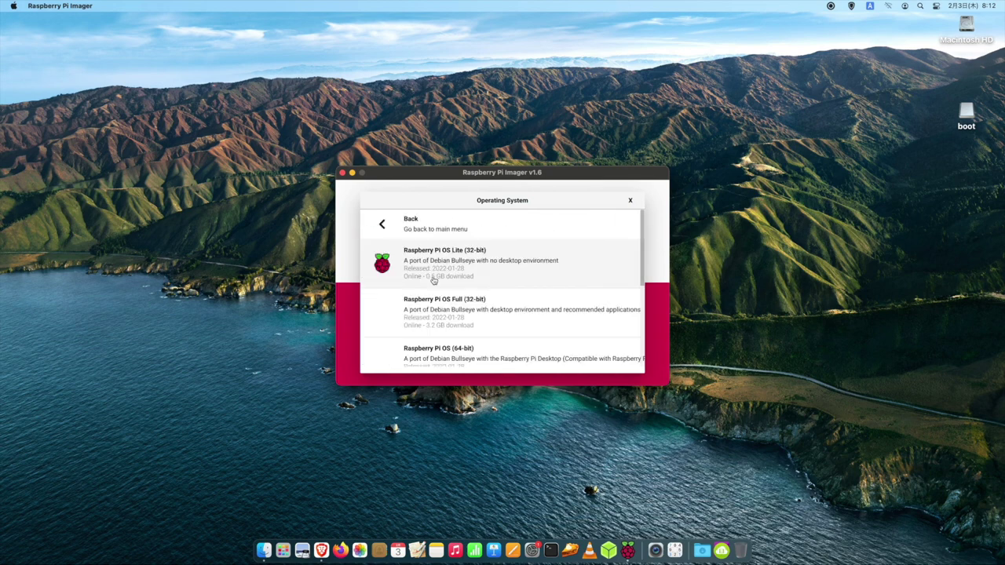
scroll(434, 280, "down", 3)
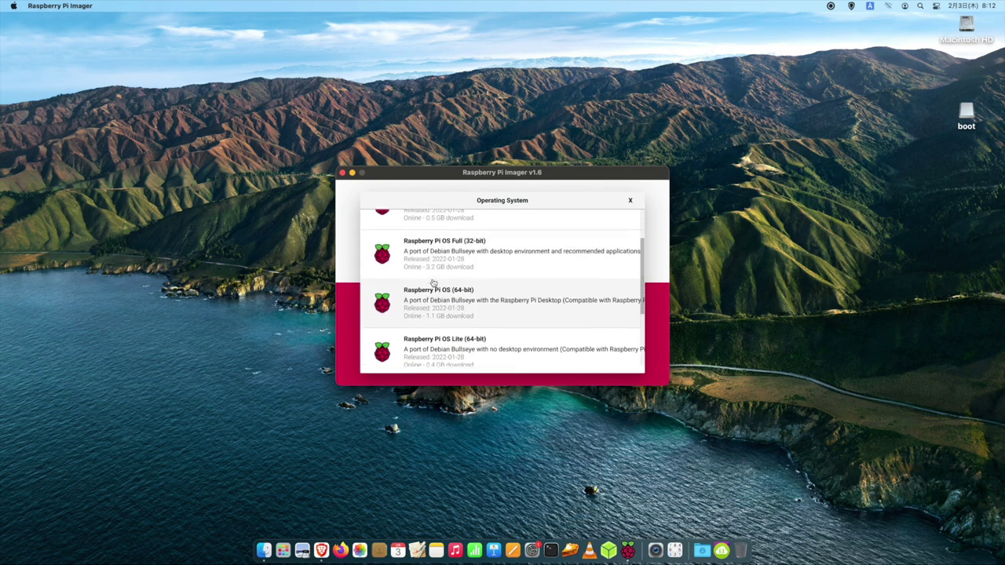
left_click(462, 305)
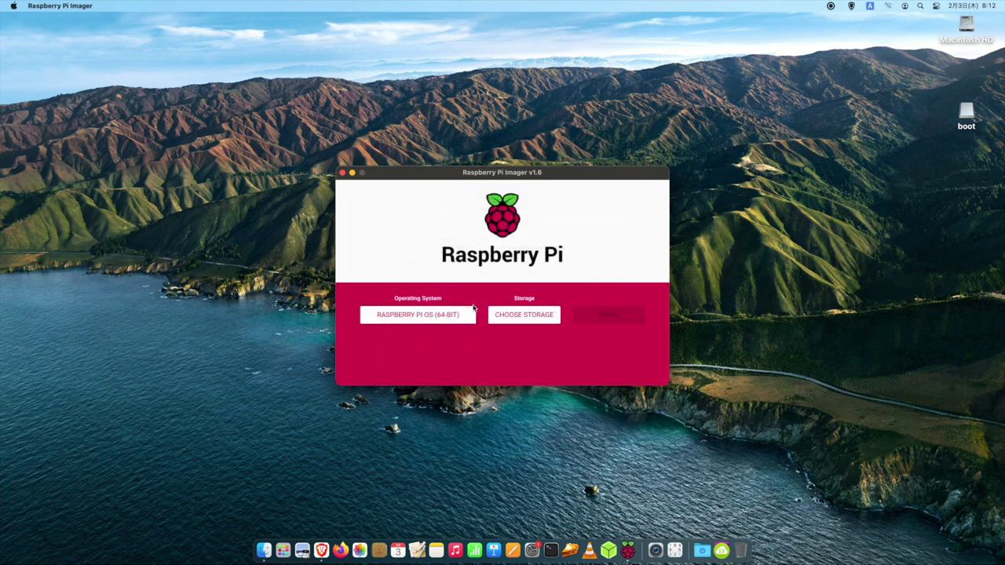
Step: Select the TS-RDF5 SD card as storage and start writing the image
left_click(526, 318)
left_click(476, 231)
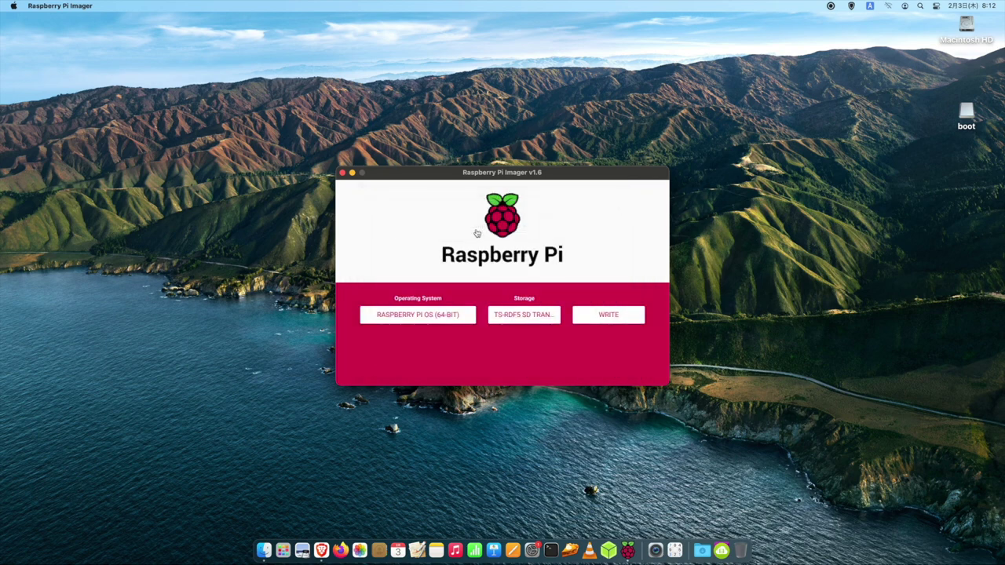
left_click(585, 315)
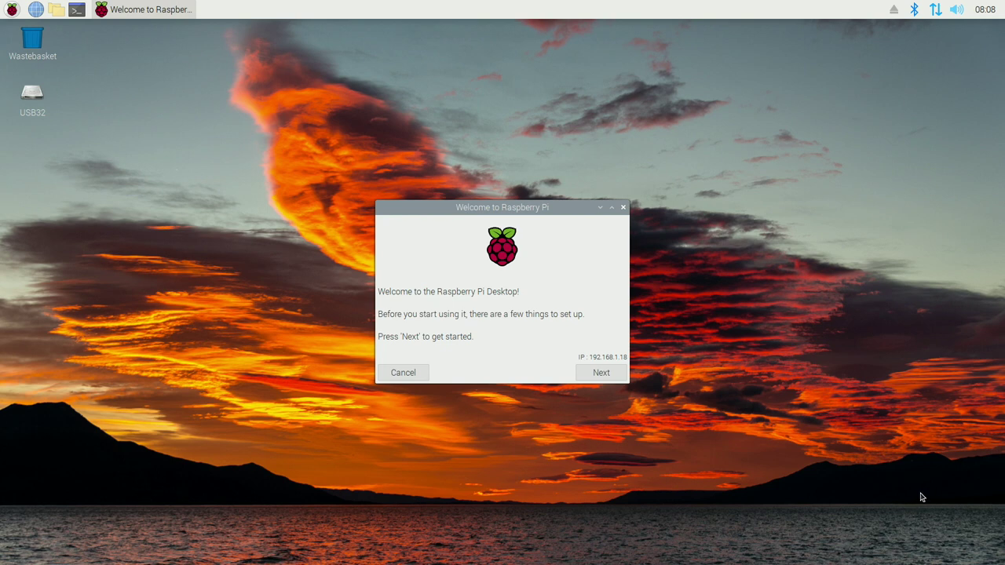
Step: Set the Welcome wizard's country to Japan
left_click(590, 377)
left_click(594, 273)
scroll(595, 196, "up", 10)
left_click(597, 132)
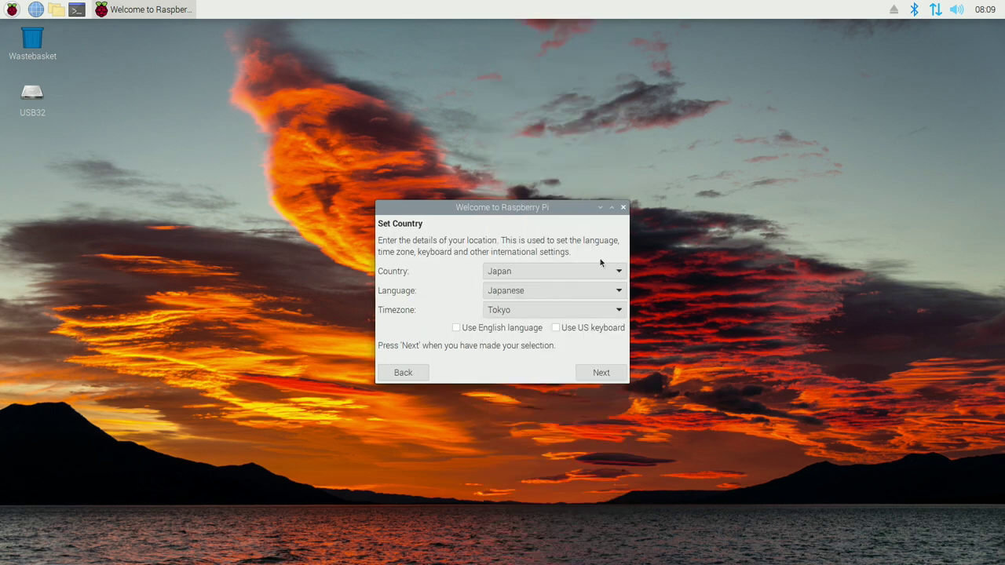
left_click(602, 373)
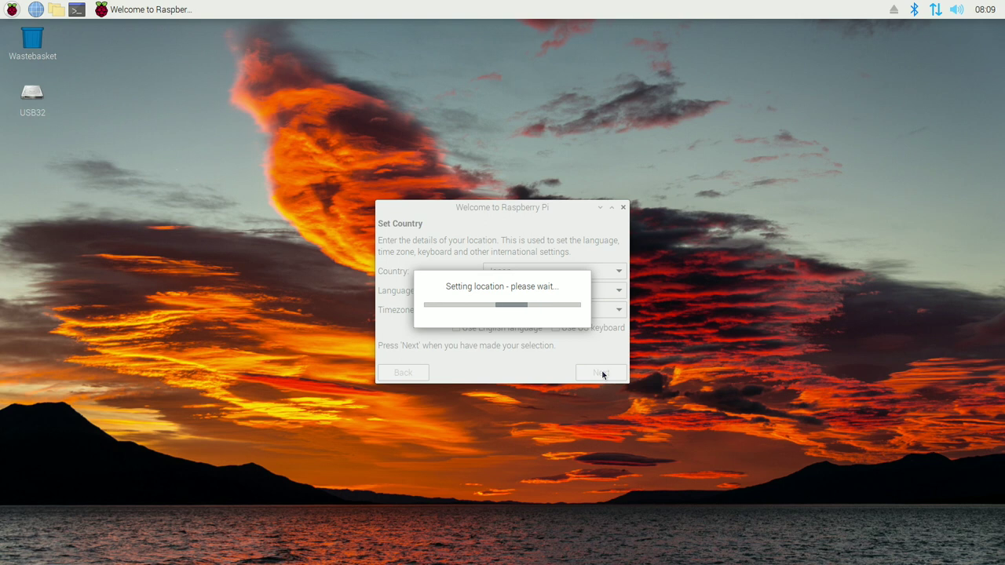
Step: Enter and confirm a new user password
type("pass")
key("Tab")
type("pass")
left_click(605, 367)
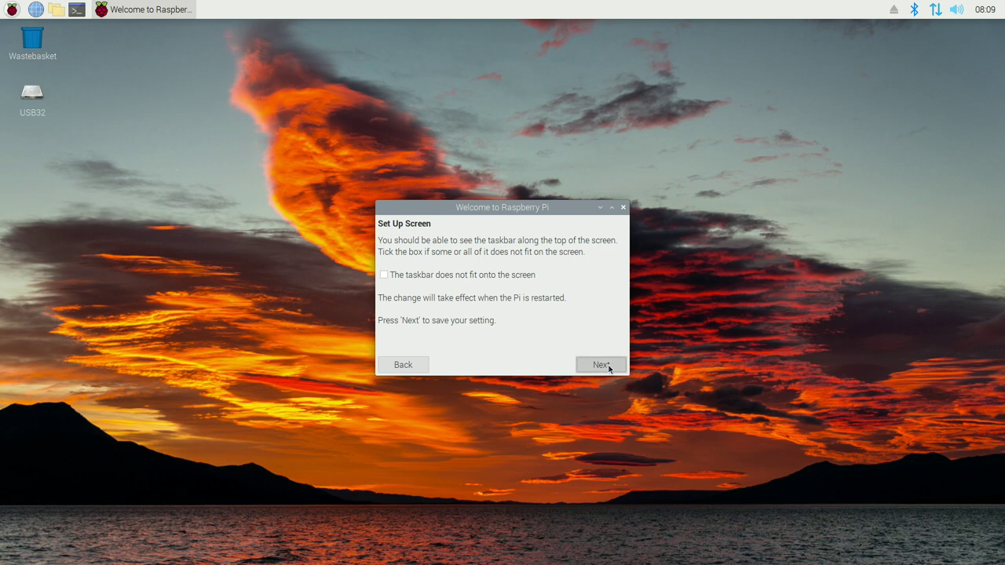
Step: Skip the screen and WiFi steps, then update the system software
left_click(609, 368)
left_click(609, 368)
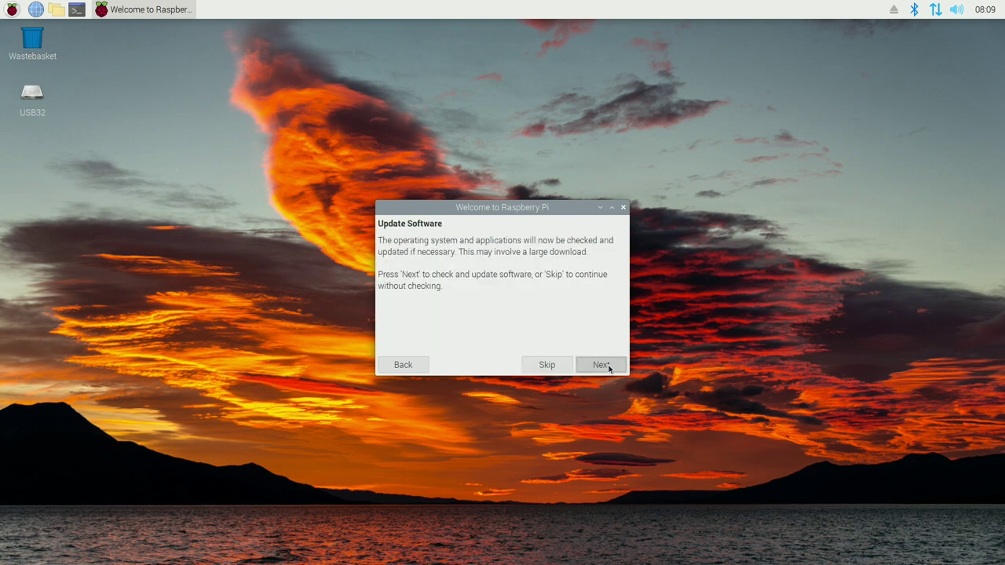
left_click(602, 365)
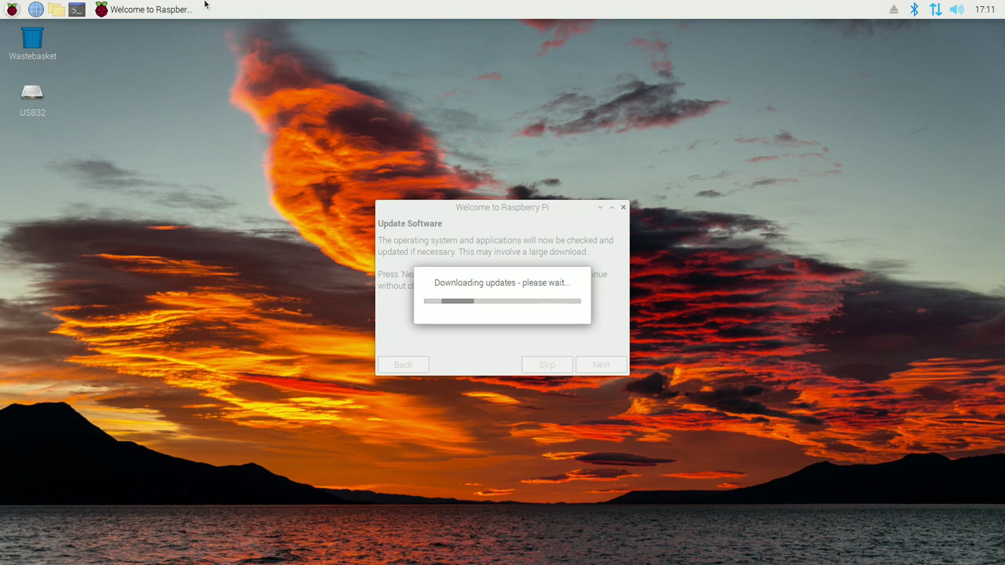
left_click(502, 307)
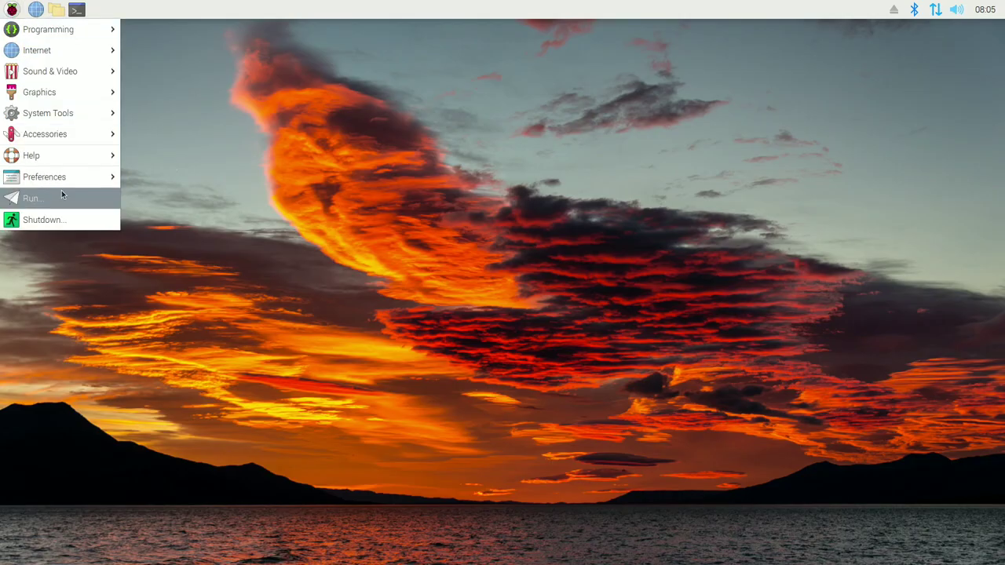
Step: Close Chromium and check the Mozc Japanese input method menu in the panel
mouse_move(74, 176)
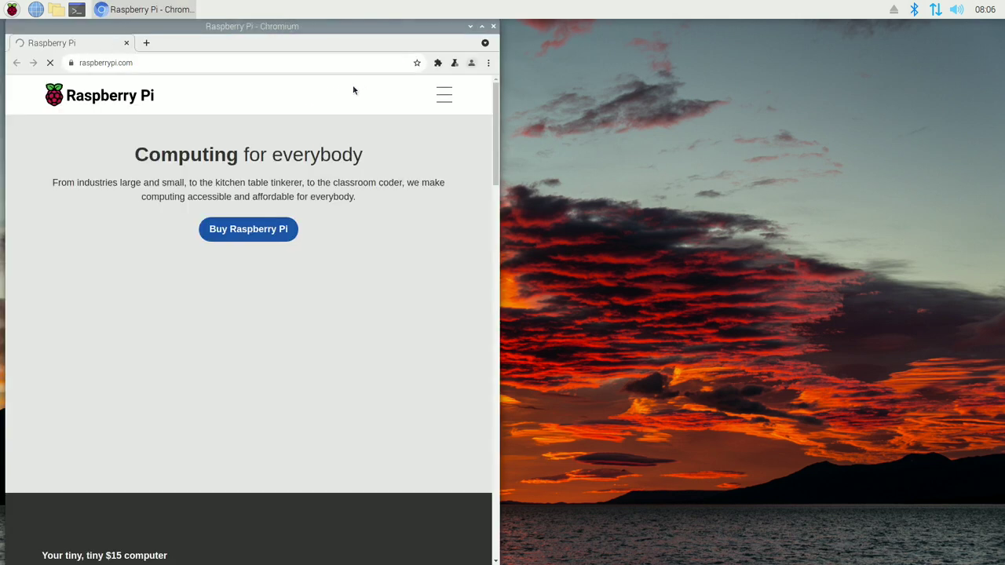
left_click(490, 63)
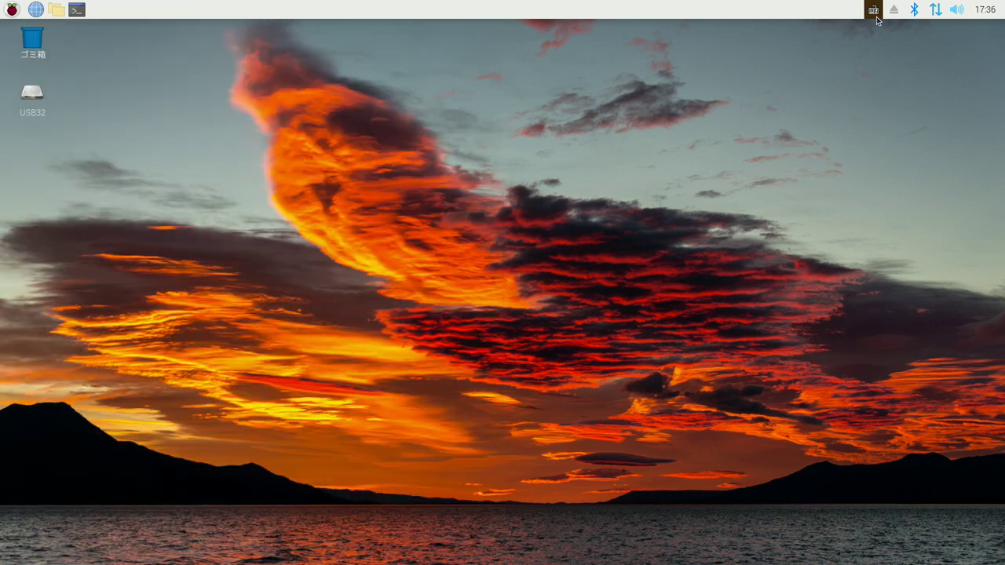
left_click(875, 16)
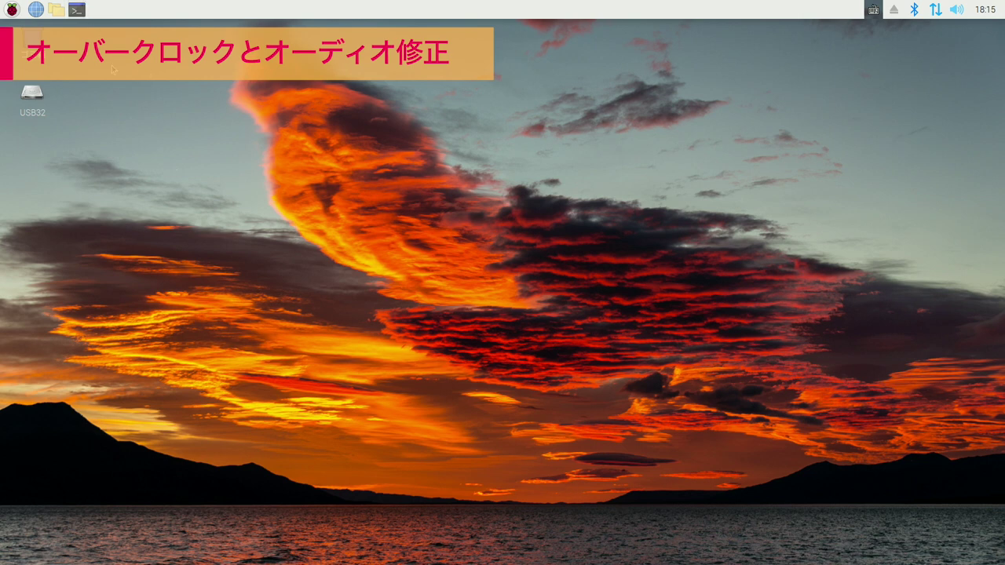
Step: Open /boot/config.txt in nano as root from a terminal
left_click(76, 9)
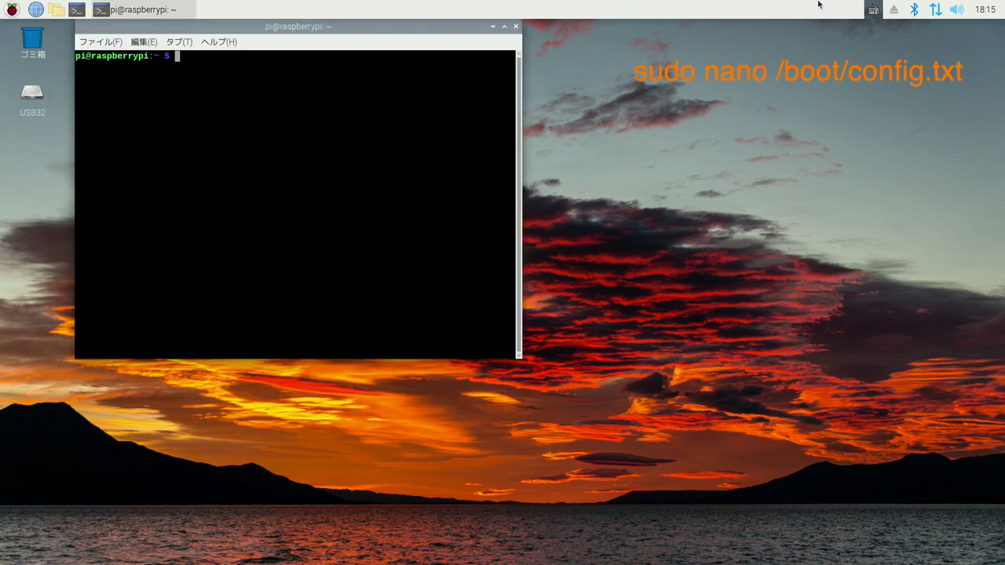
type("sudo nano /boot/co")
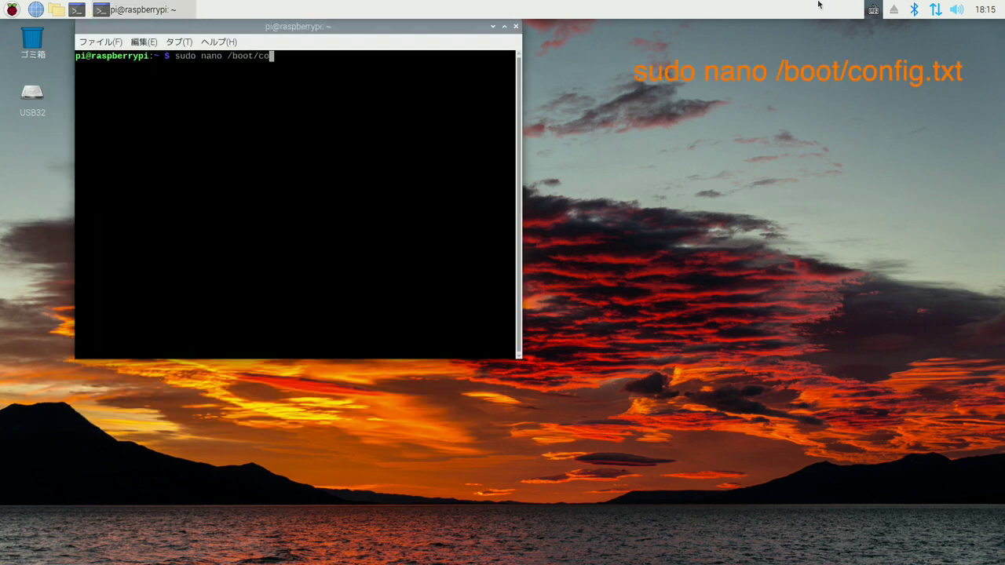
type("nfig.txt")
key("Return")
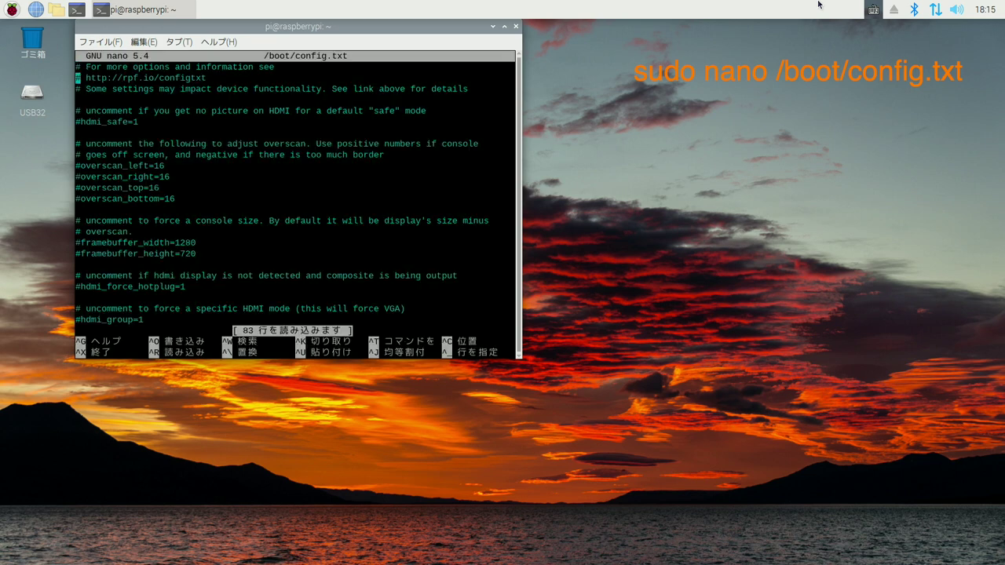
Step: Append an #overclock block: over_voltage=6, arm_freq=2000, gpu_freq=700, gpu_mem=256
key("Down")
key("Down")
key("Down")
key("Down")
key("Down")
key("Down")
key("Down")
key("Down")
key("Down")
key("Down")
key("Down")
key("Down")
key("Down")
key("Down")
key("Down")
key("Down")
key("Down")
key("Down")
key("Down")
key("Down")
key("Return")
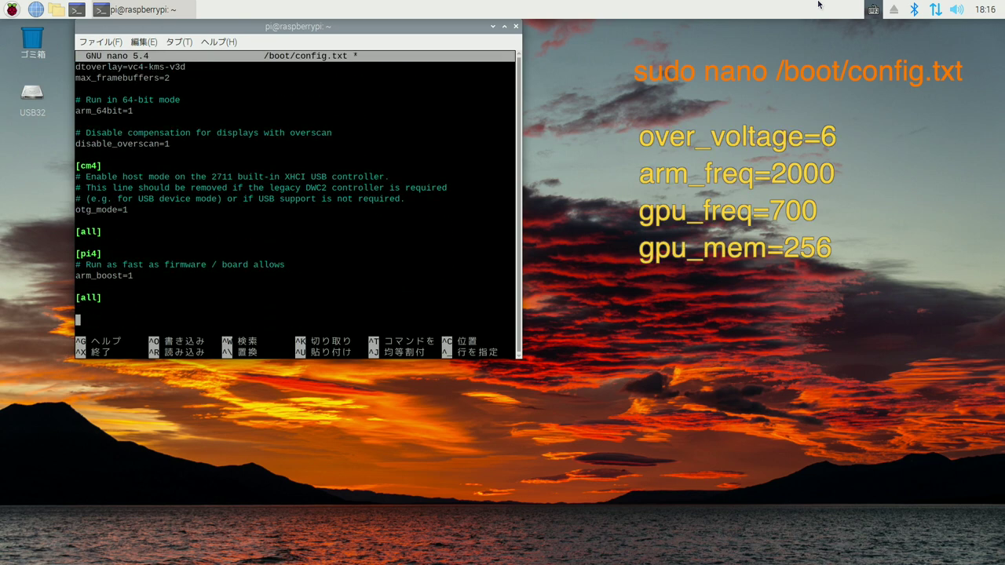
type("#overclock")
key("Return")
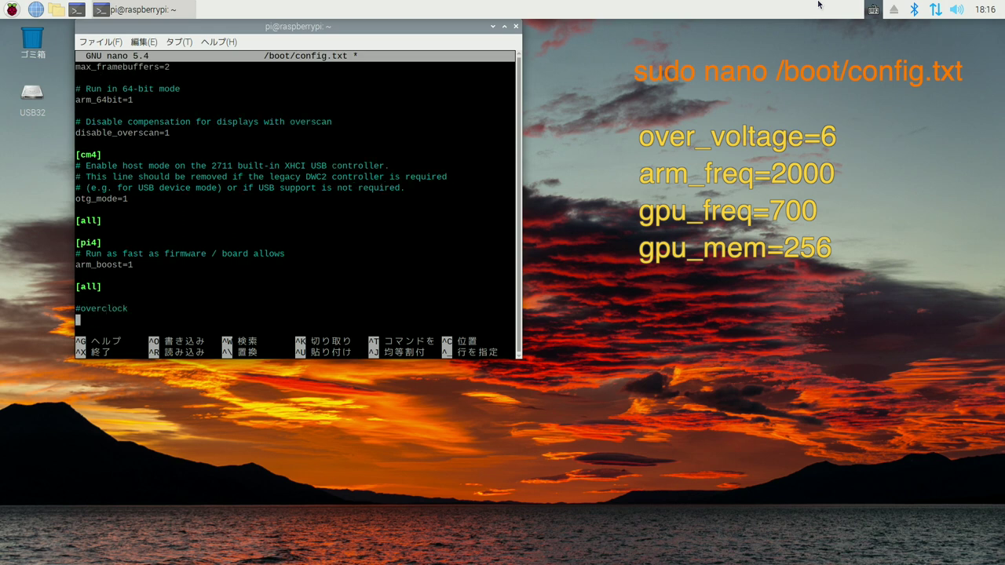
type("over_voltage=6")
key("Return")
type("arm")
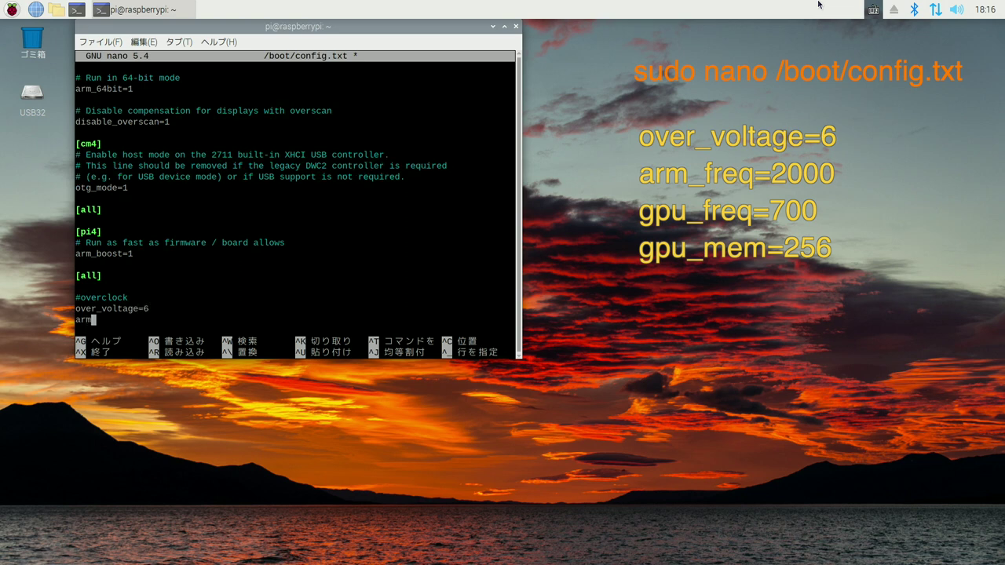
type("_freq=2000")
key("Return")
type("gpu_")
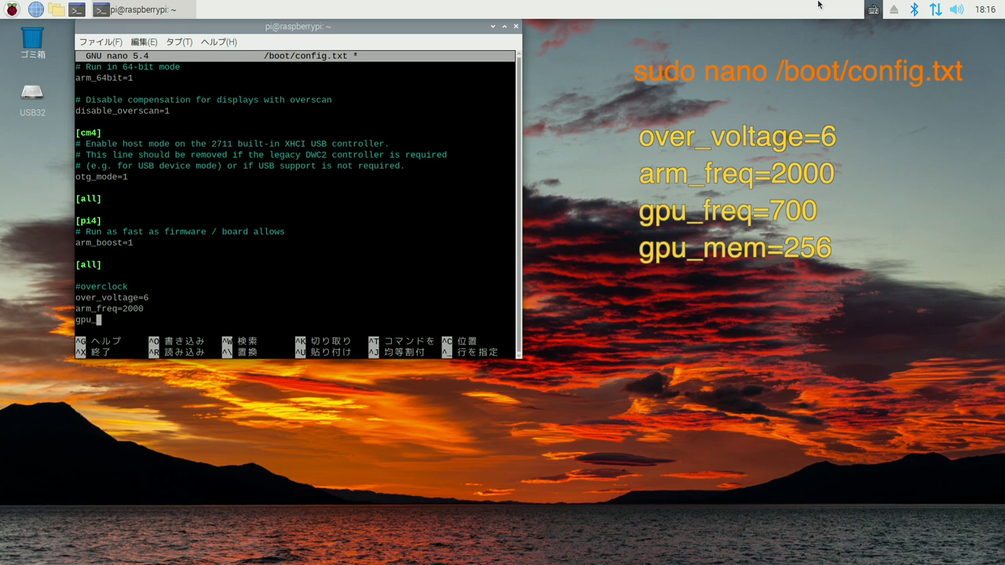
type("freq=700")
key("Return")
type("gpu_mem=2")
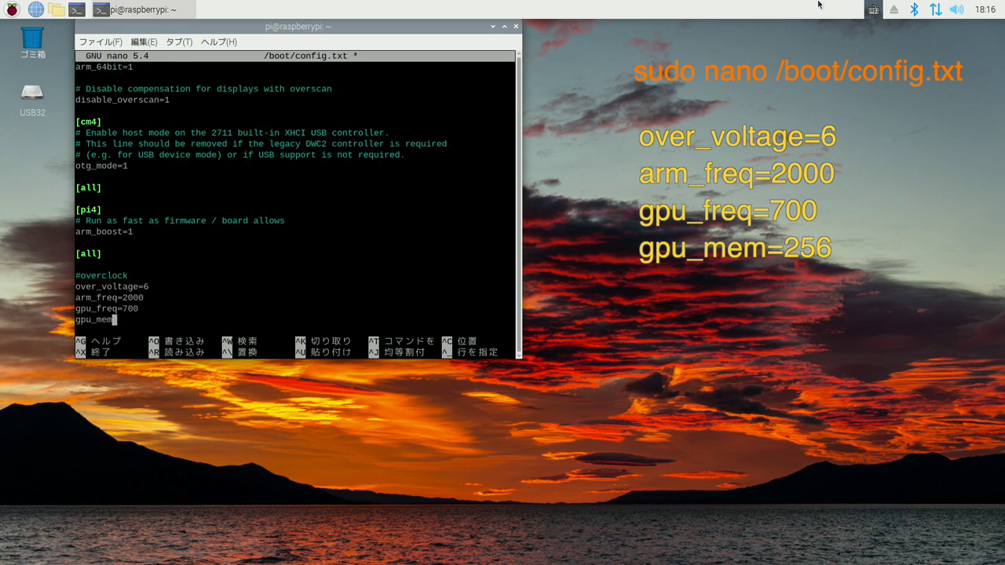
type("56")
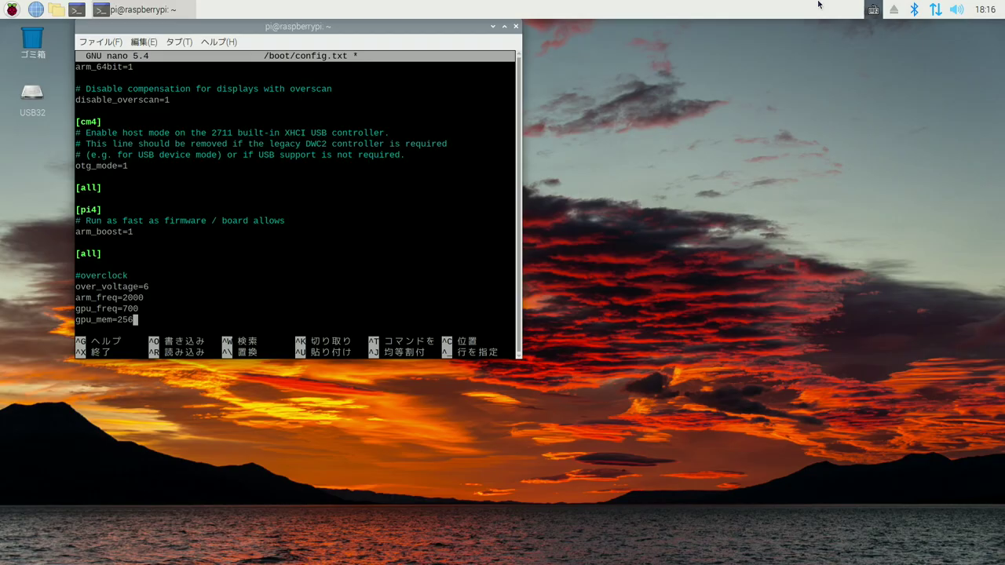
Step: Change the display overlay from vc4-kms-v3d to vc4-fkms-v3d
key("Up")
key("Up")
key("Up")
key("Up")
key("Up")
key("Up")
key("Up")
key("Up")
key("Up")
key("Up")
key("Up")
key("Up")
key("Up")
key("Up")
key("Up")
key("Up")
key("Up")
key("Up")
key("Up")
key("Up")
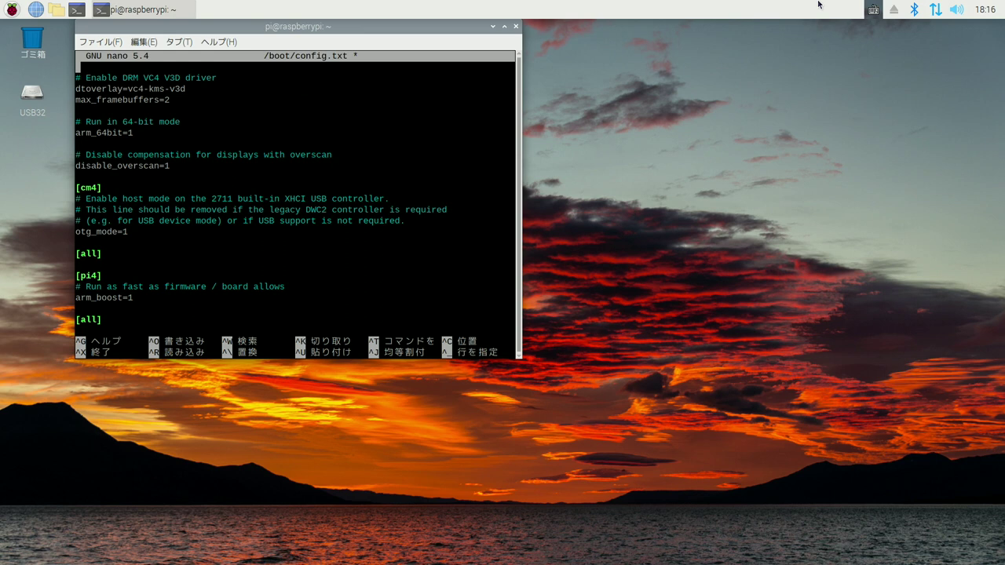
key("Up")
key("Down")
key("Down")
key("Down")
key("Right")
key("Right")
key("Right")
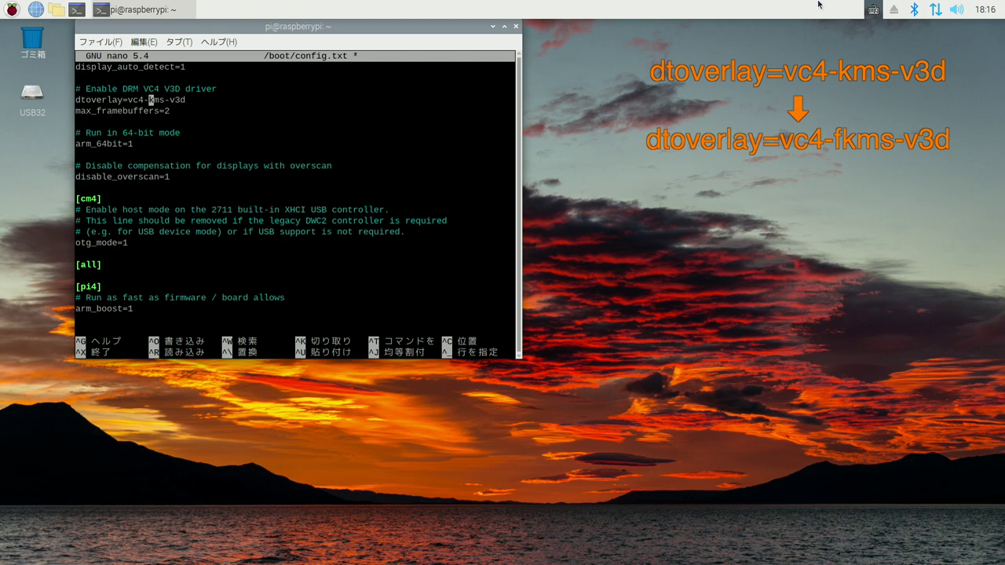
type("f")
Step: Save config.txt, exit nano, and reboot the Pi with sudo reboot
key("Down")
key("Down")
key("Page_Down")
key("ctrl+o")
key("Return")
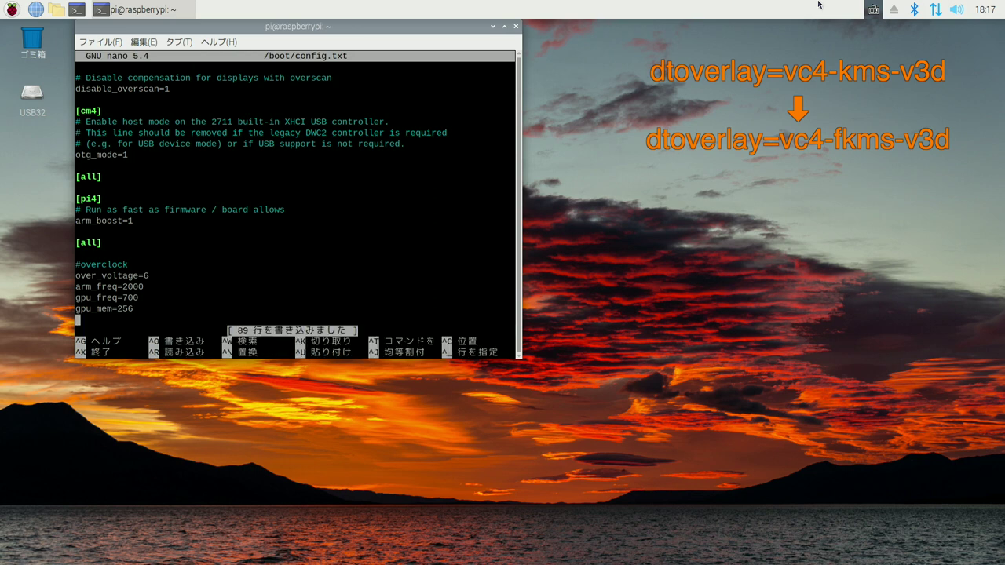
key("ctrl+x")
type("sudo reboot")
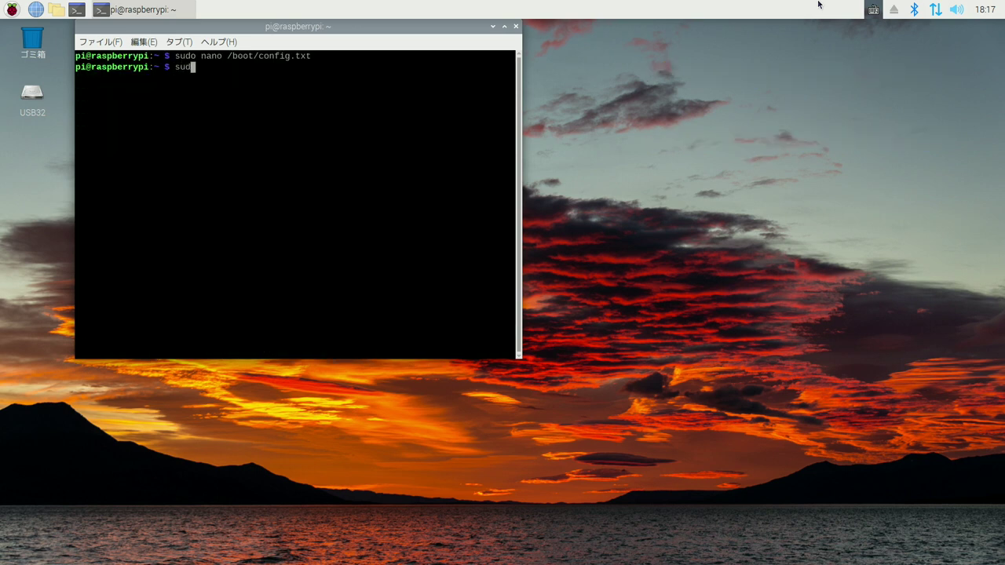
key("Return")
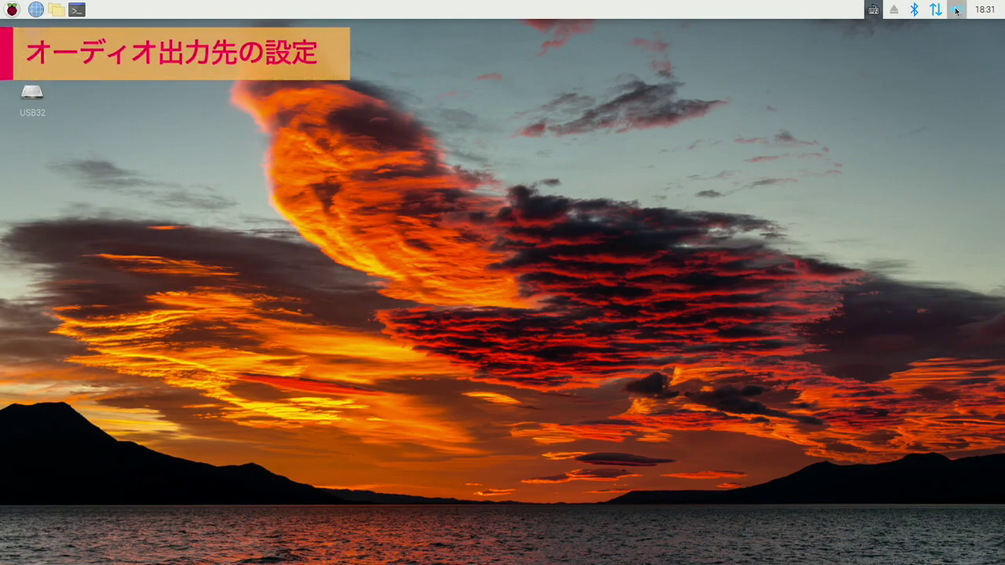
Step: Set the AV Jack device profile to オフ in Device Profiles so audio uses HDMI only
right_click(957, 9)
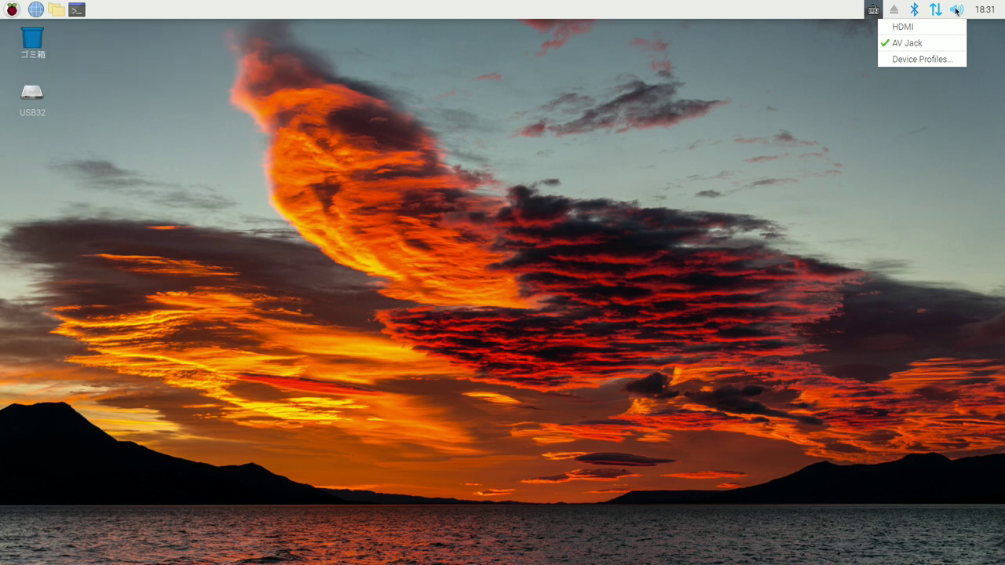
left_click(919, 60)
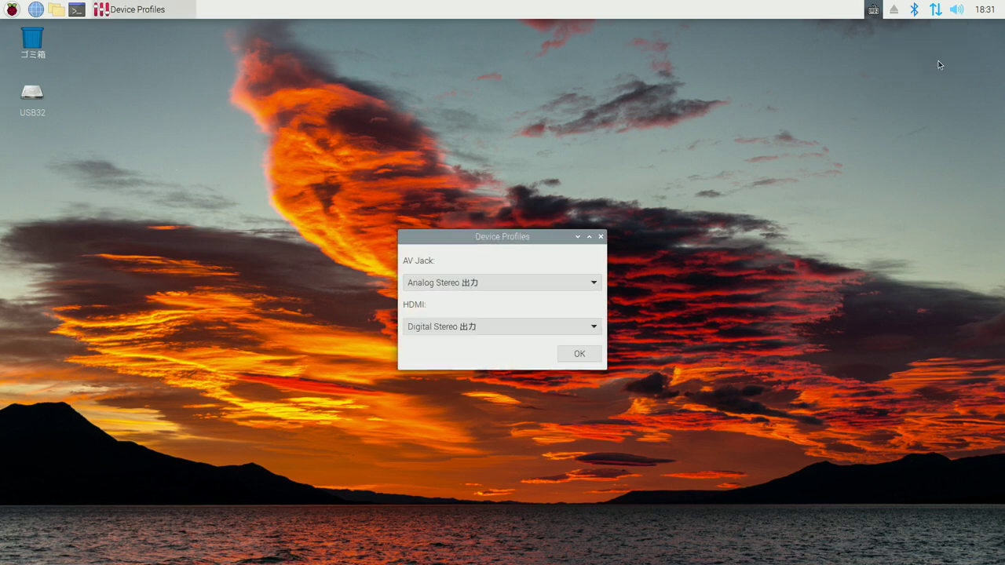
left_click(542, 283)
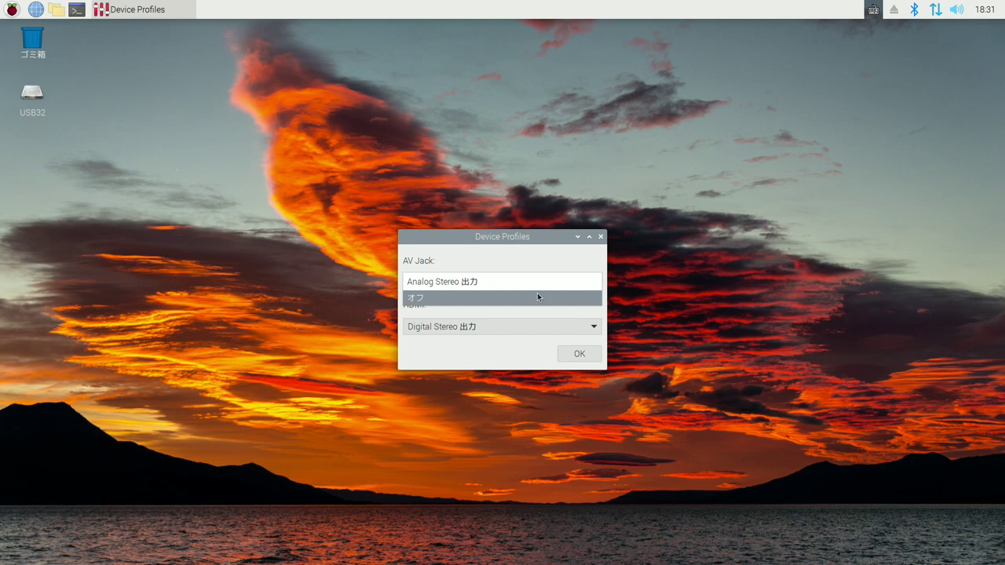
left_click(537, 296)
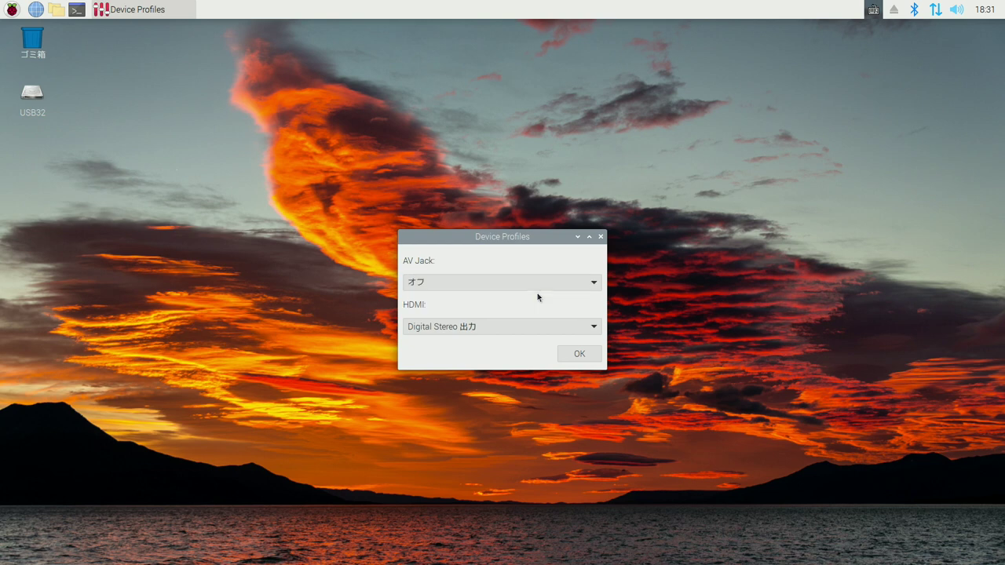
left_click(583, 355)
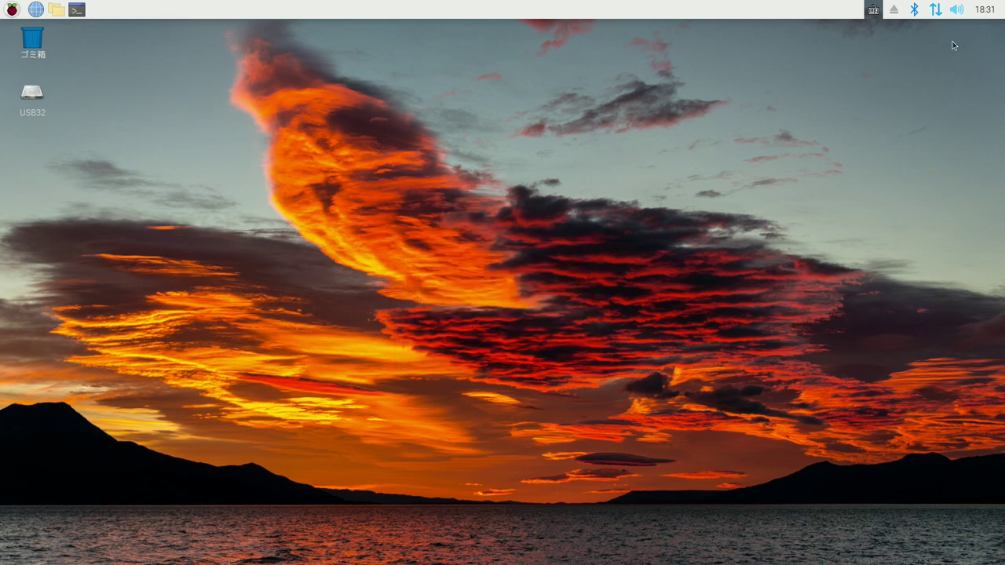
right_click(961, 13)
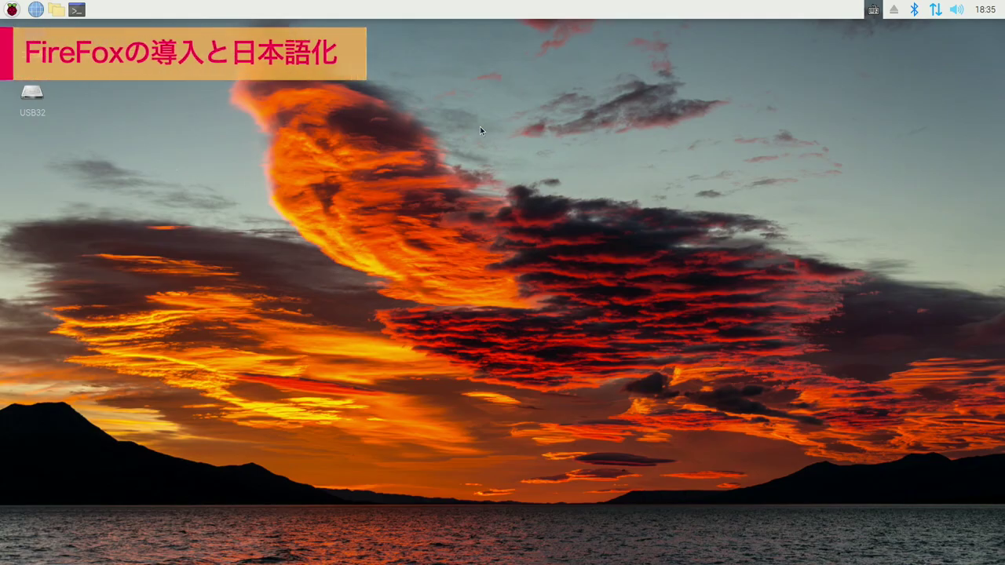
Step: Install Firefox ESR in a terminal with sudo apt install firefox-esr
left_click(77, 9)
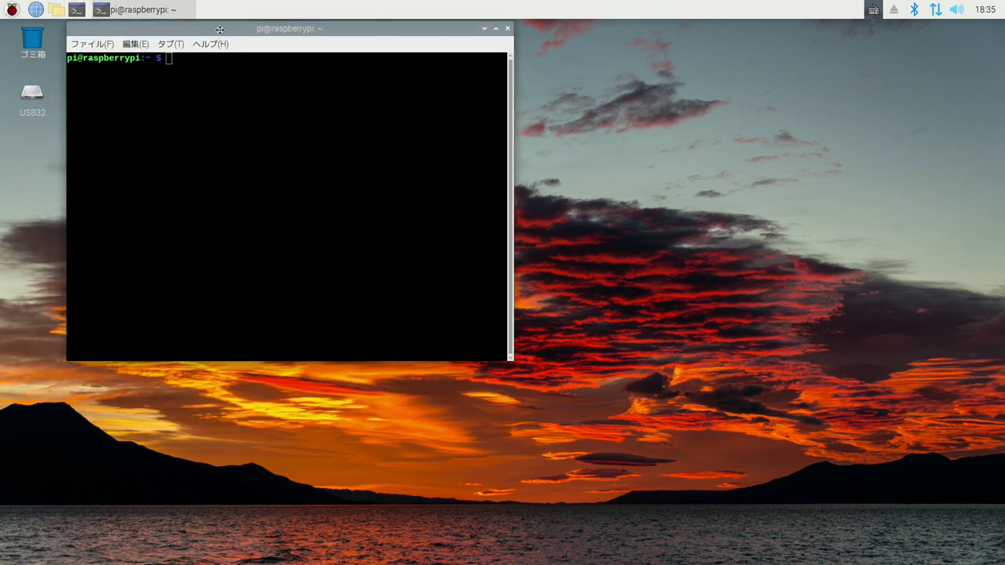
type("sudo apt install firefox-esr")
key("Return")
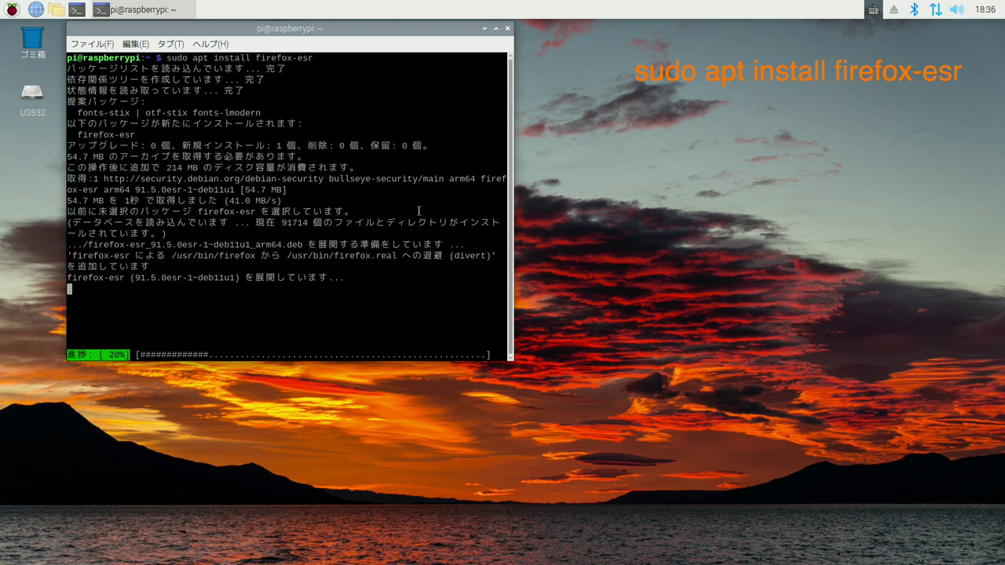
Step: Launch Firefox ESR from the インターネット applications menu
left_click(11, 9)
mouse_move(47, 45)
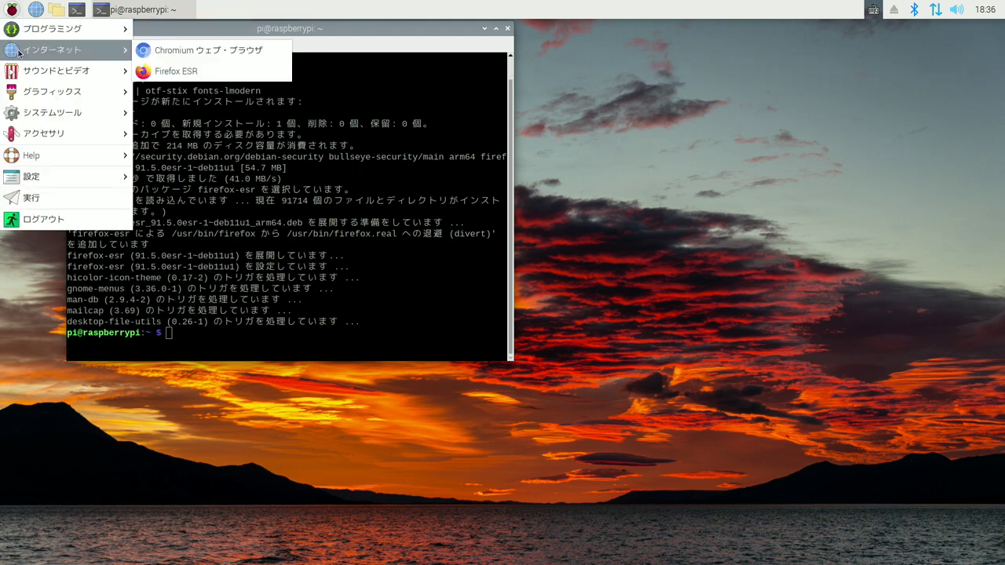
left_click(178, 71)
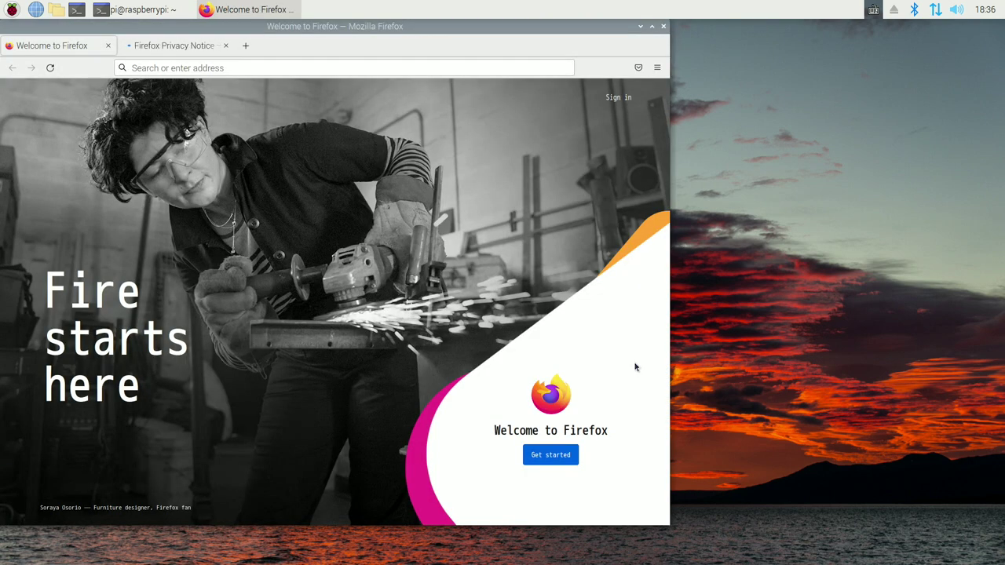
Step: Add Japanese as an alternative interface language in Firefox settings and apply it
left_click(658, 69)
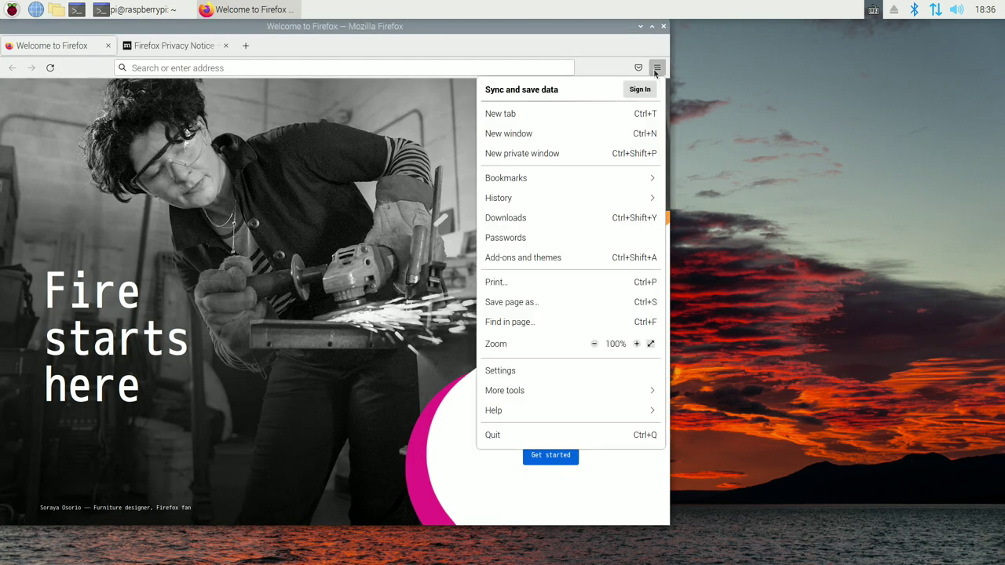
left_click(592, 369)
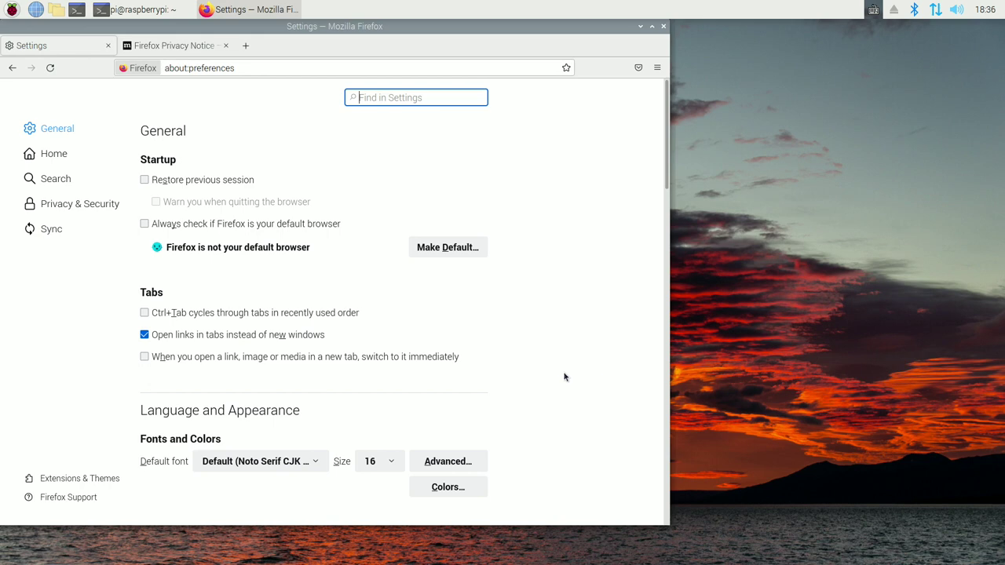
scroll(382, 388, "down", 6)
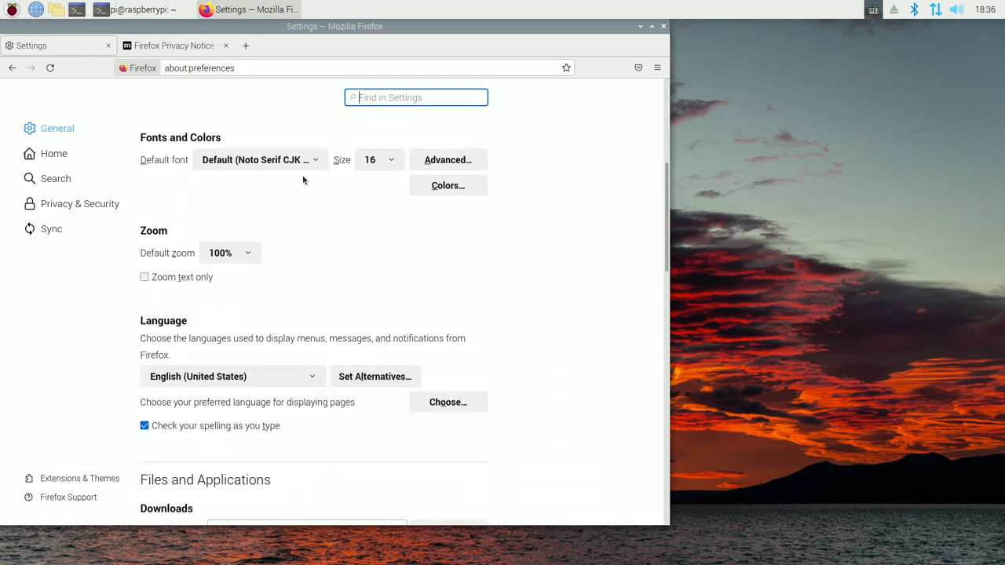
left_click(376, 379)
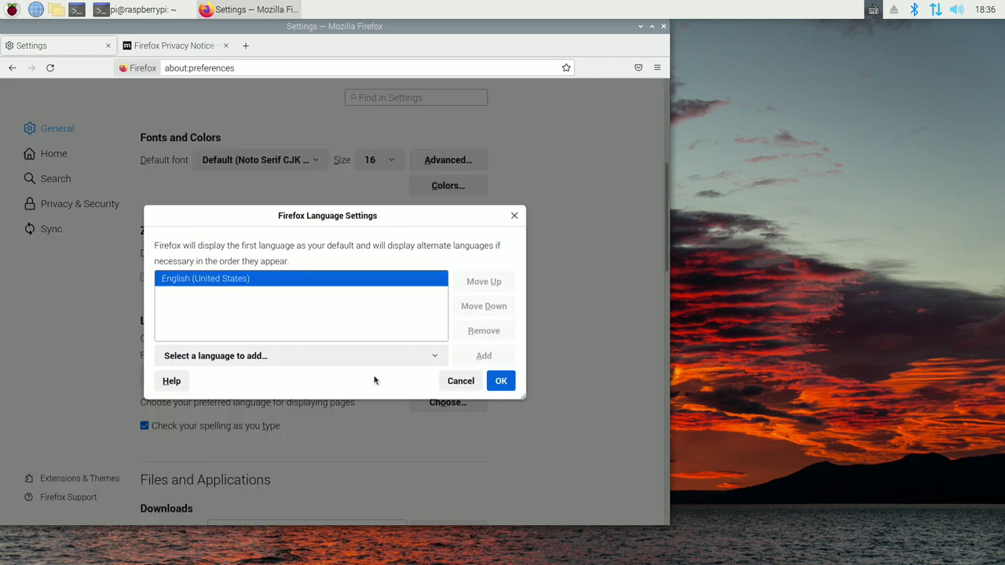
left_click(189, 361)
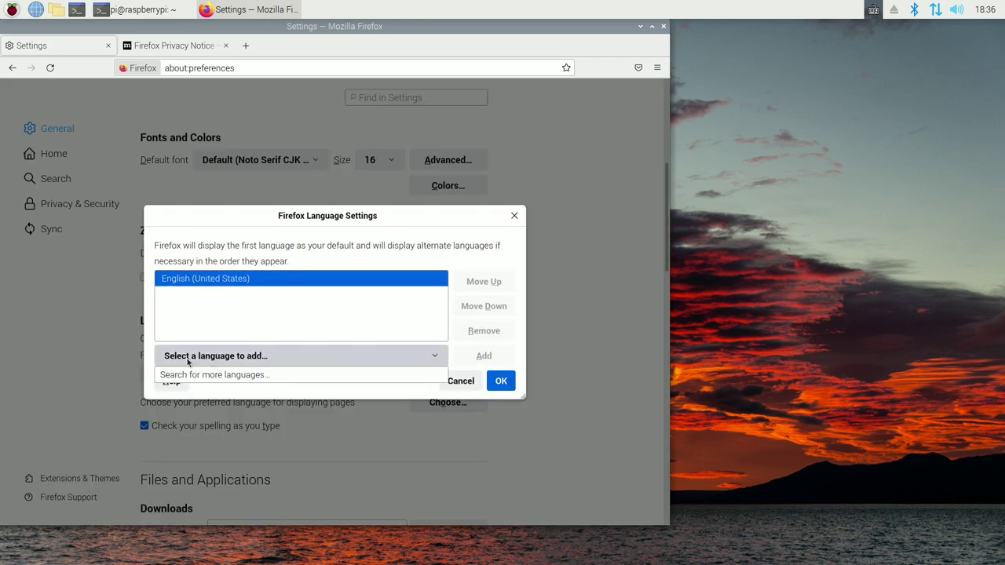
left_click(196, 375)
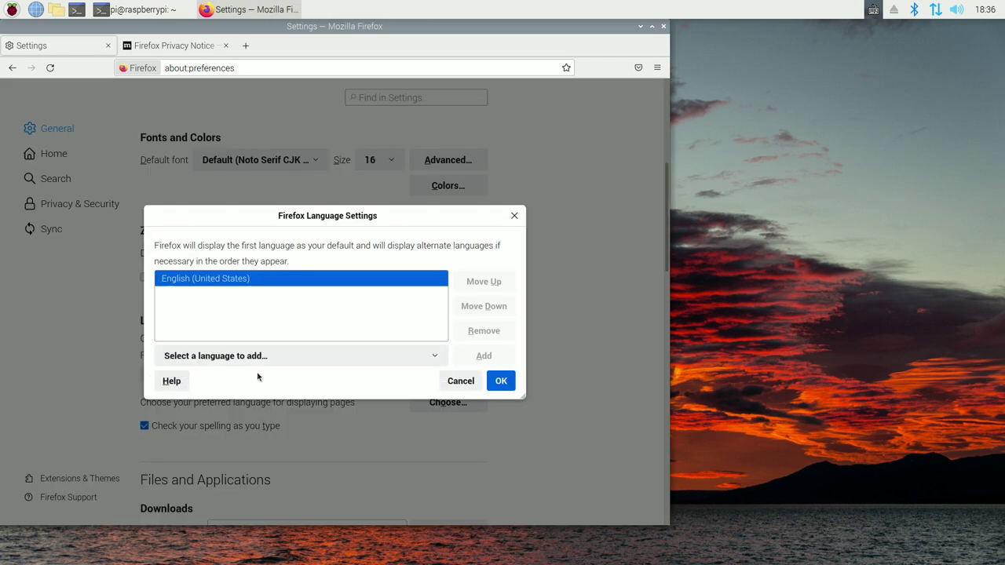
left_click(280, 356)
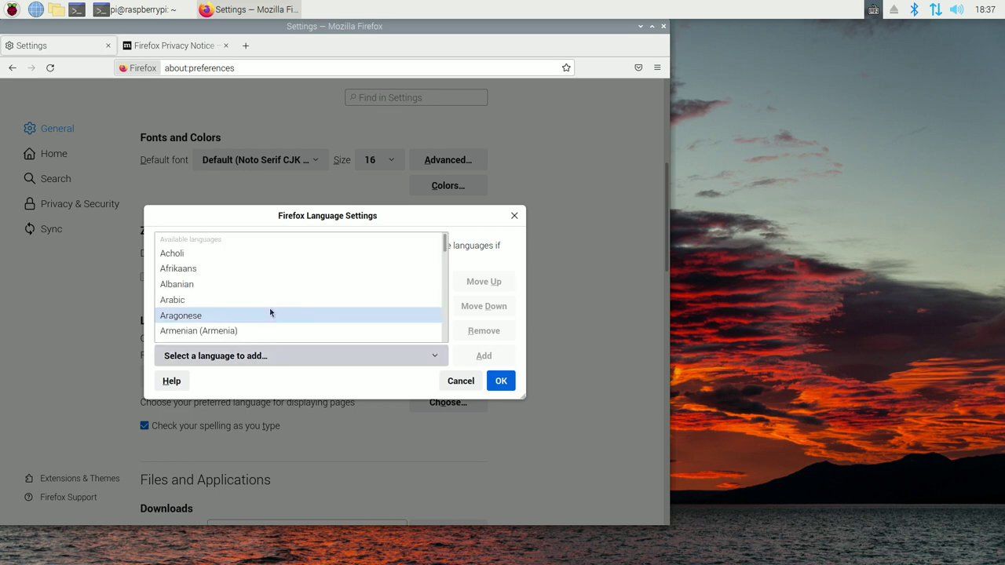
scroll(270, 313, "down", 8)
scroll(270, 312, "down", 4)
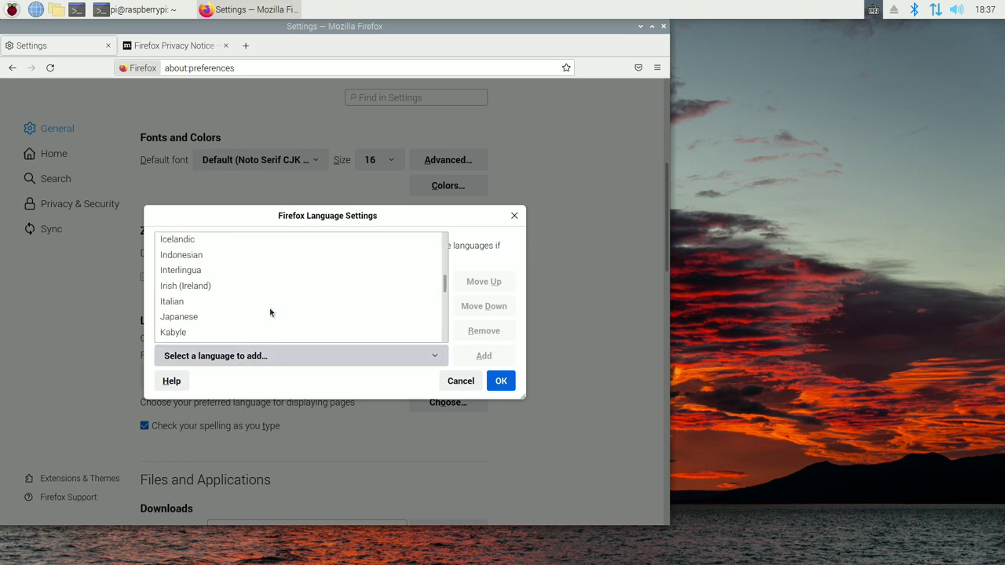
left_click(228, 318)
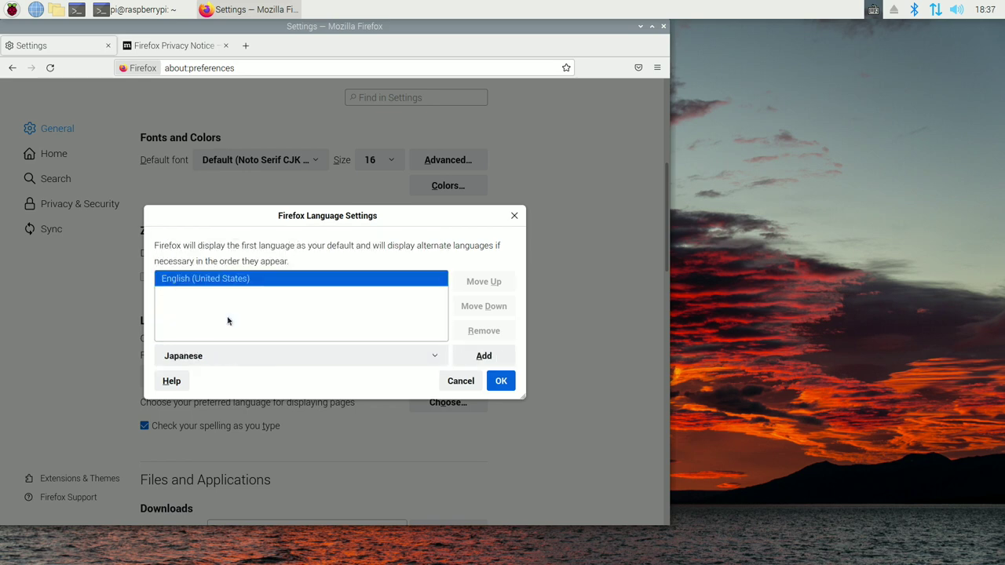
left_click(475, 359)
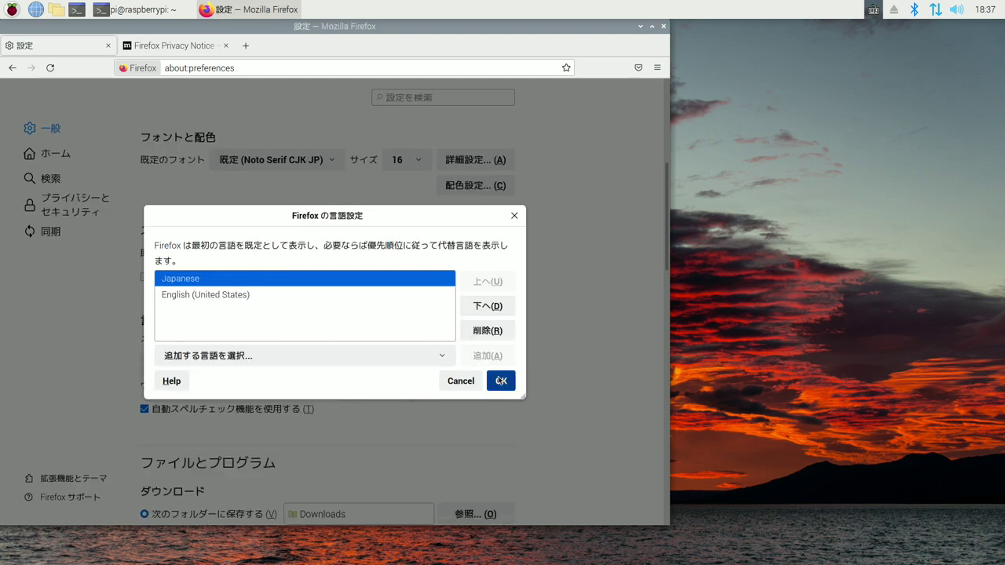
left_click(500, 382)
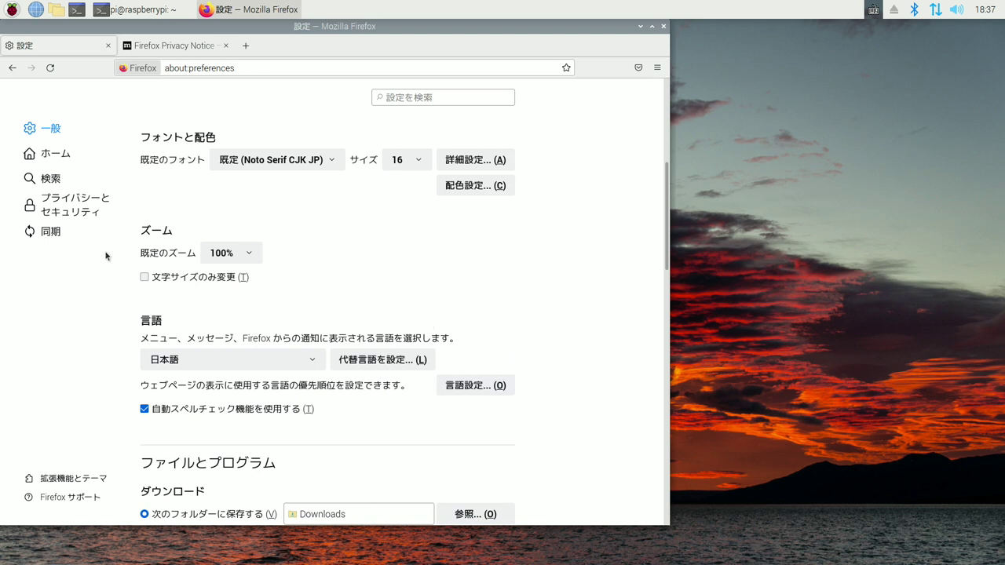
Step: Set Firefox's default autoplay for all websites to Allow Audio and Video and save
left_click(67, 211)
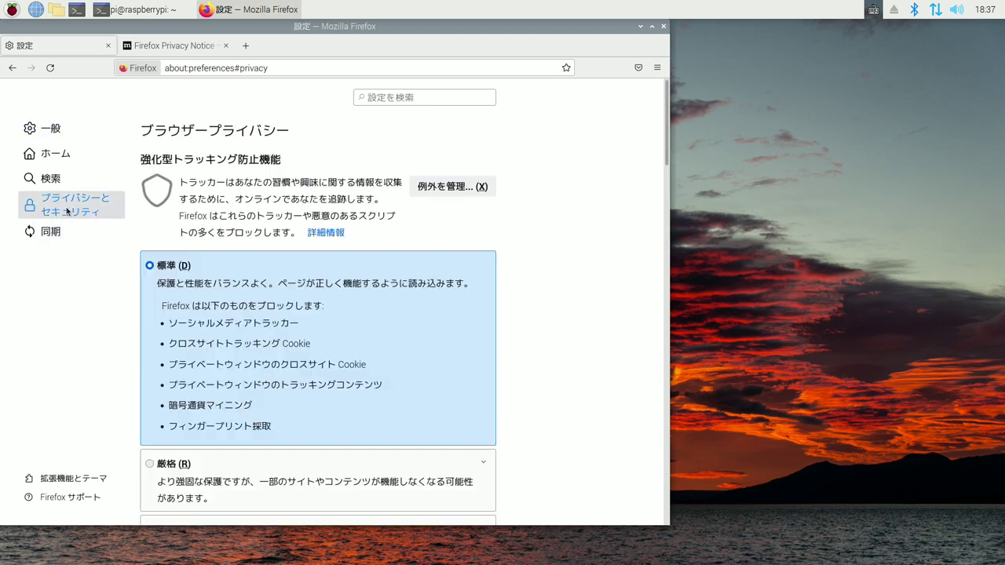
scroll(350, 369, "down", 10)
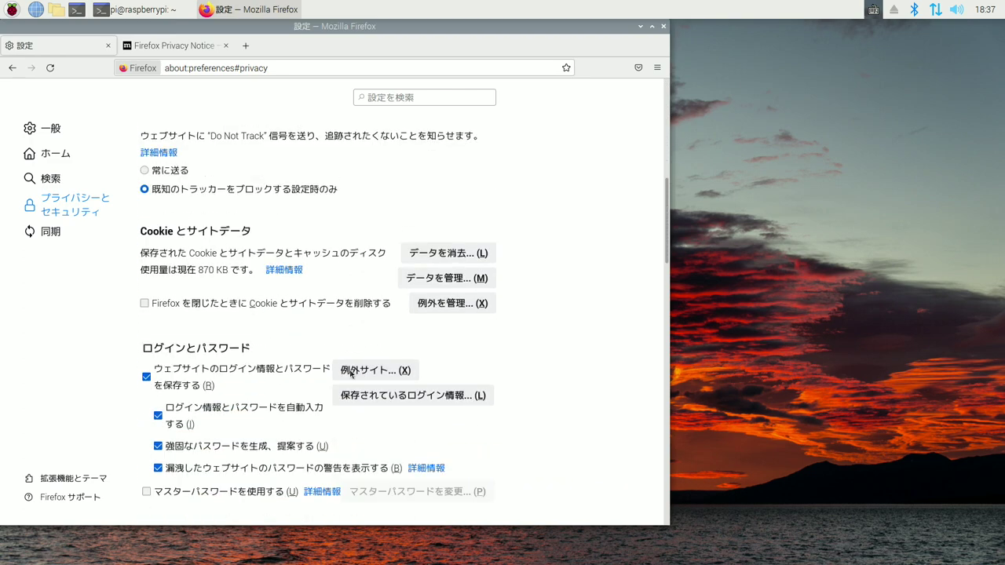
scroll(350, 374, "down", 2)
scroll(350, 373, "down", 10)
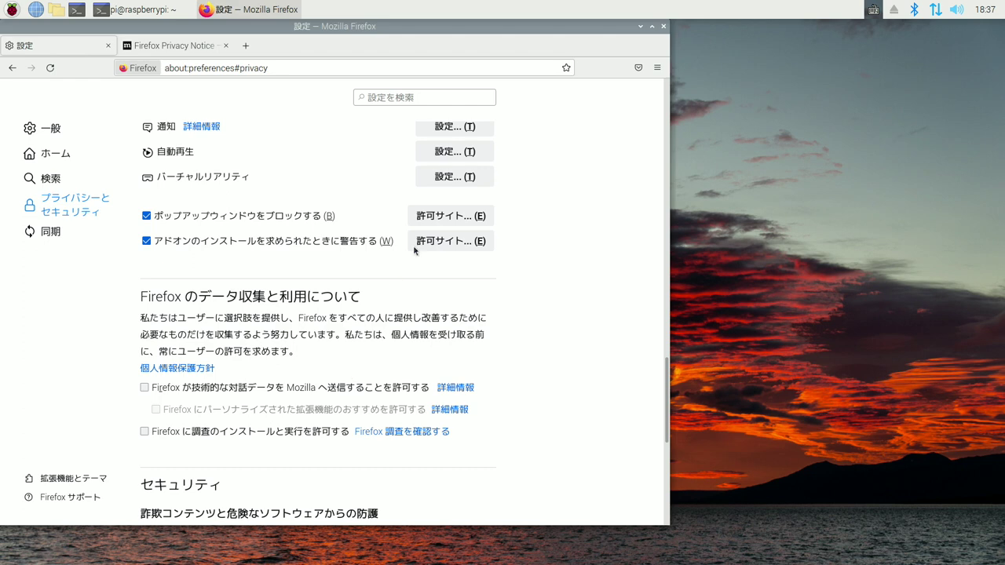
left_click(453, 152)
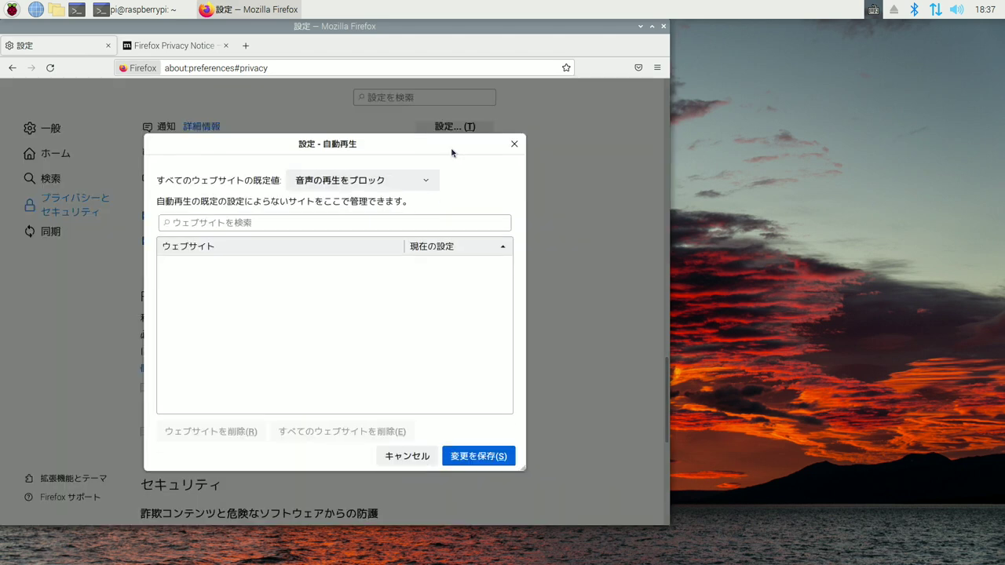
left_click(408, 180)
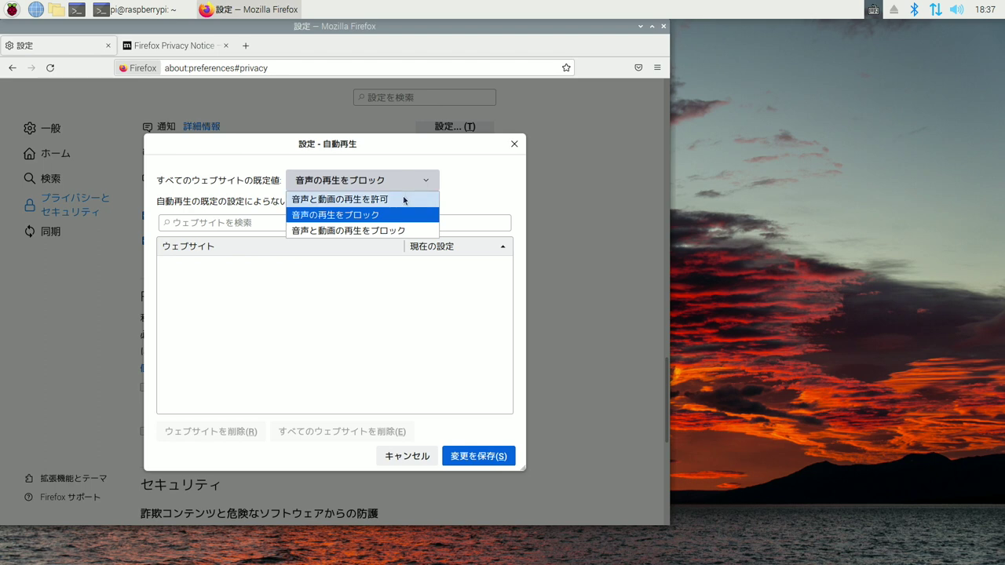
left_click(405, 201)
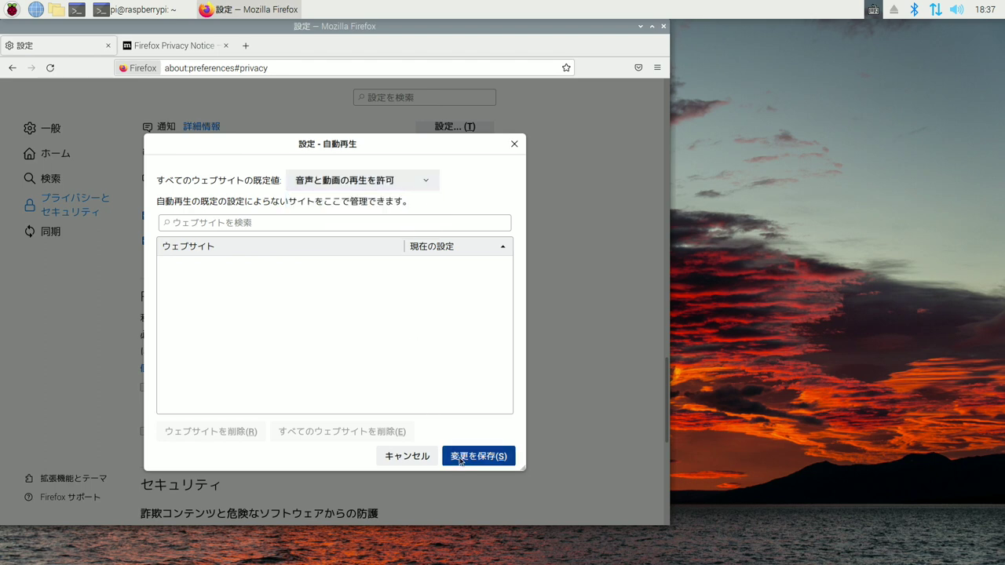
left_click(461, 462)
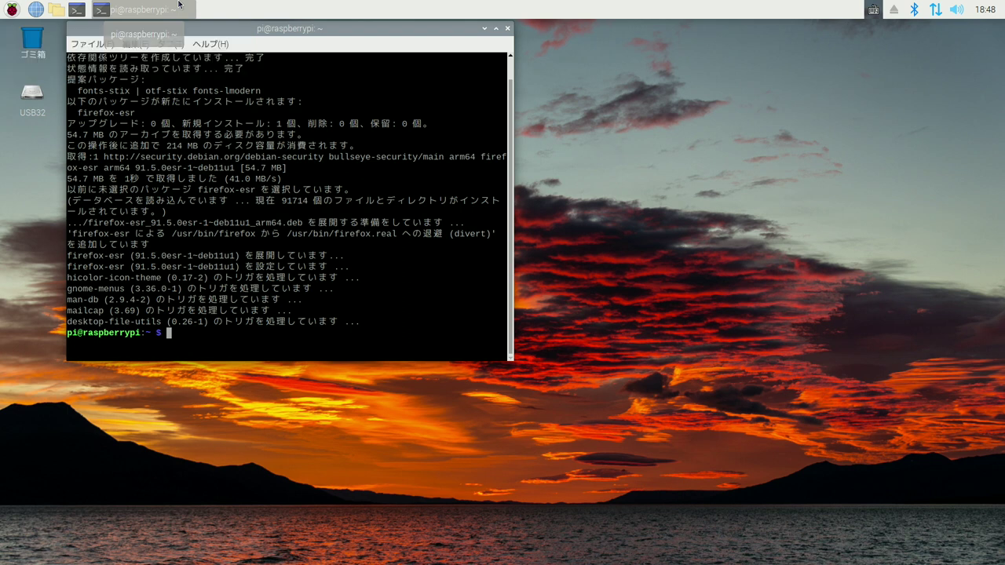
Step: Install Celluloid with sudo apt install celluloid and confirm it appears under サウンドとビデオ
type("sudo apt inst")
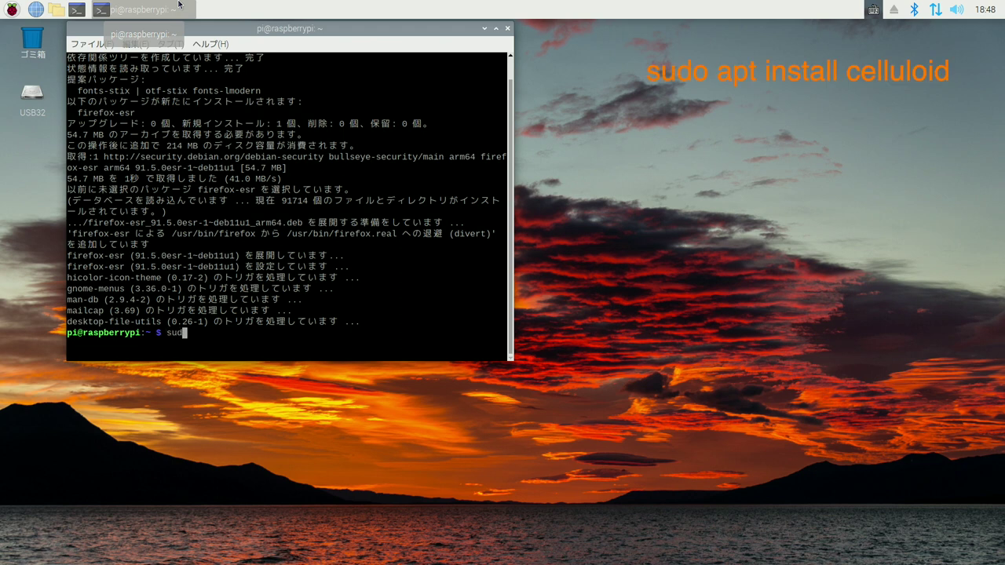
type("all celluloid")
key("Return")
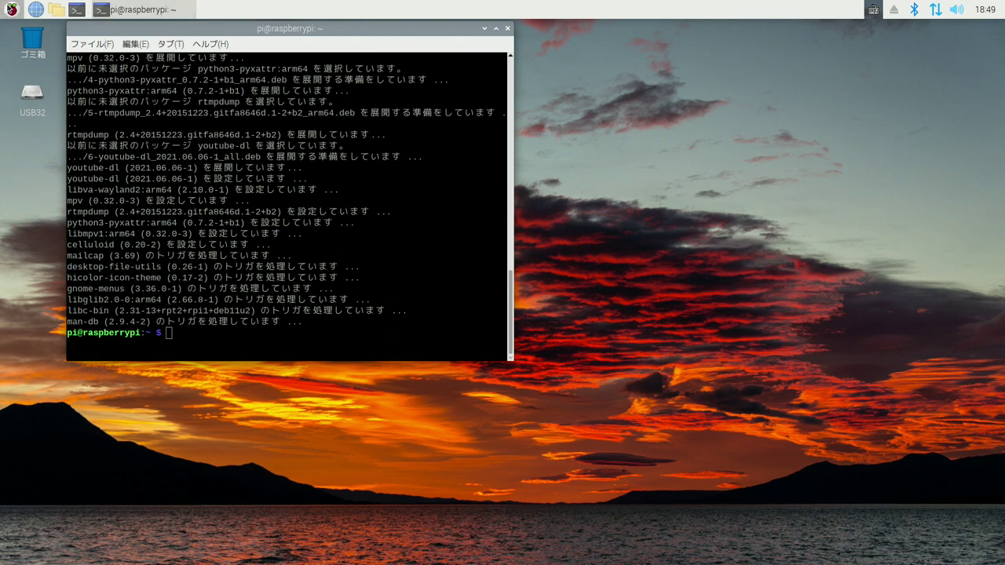
left_click(12, 9)
mouse_move(71, 71)
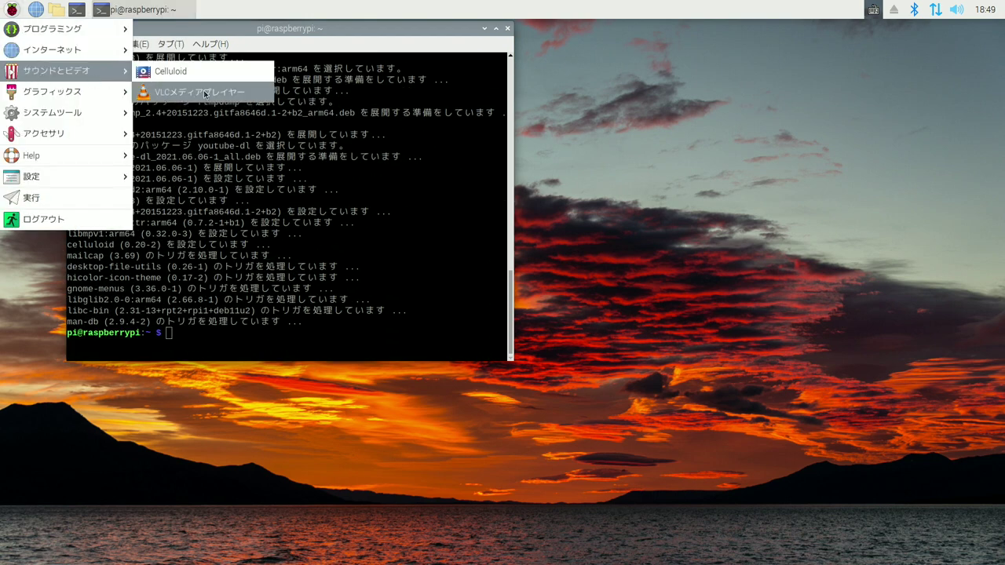
key("Escape")
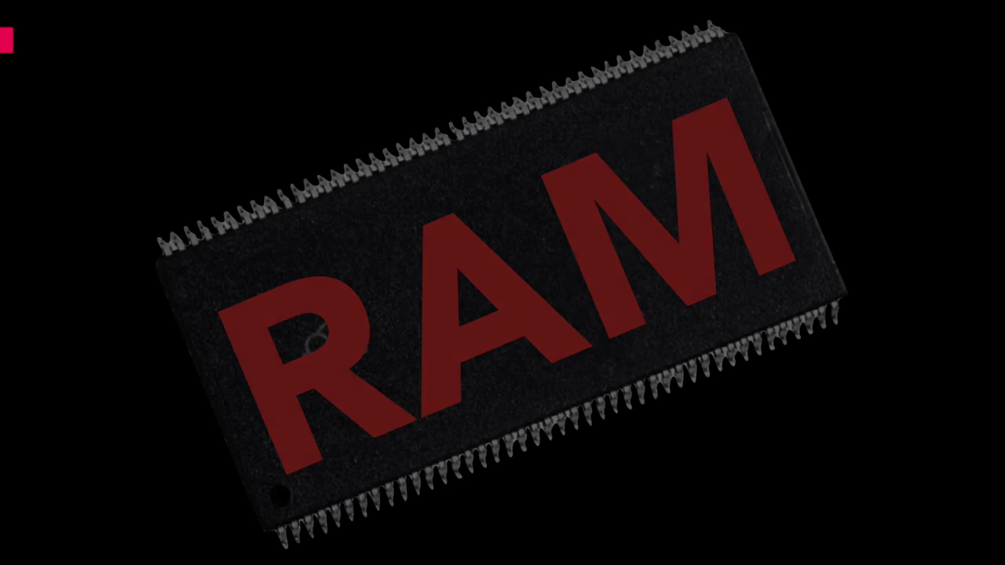